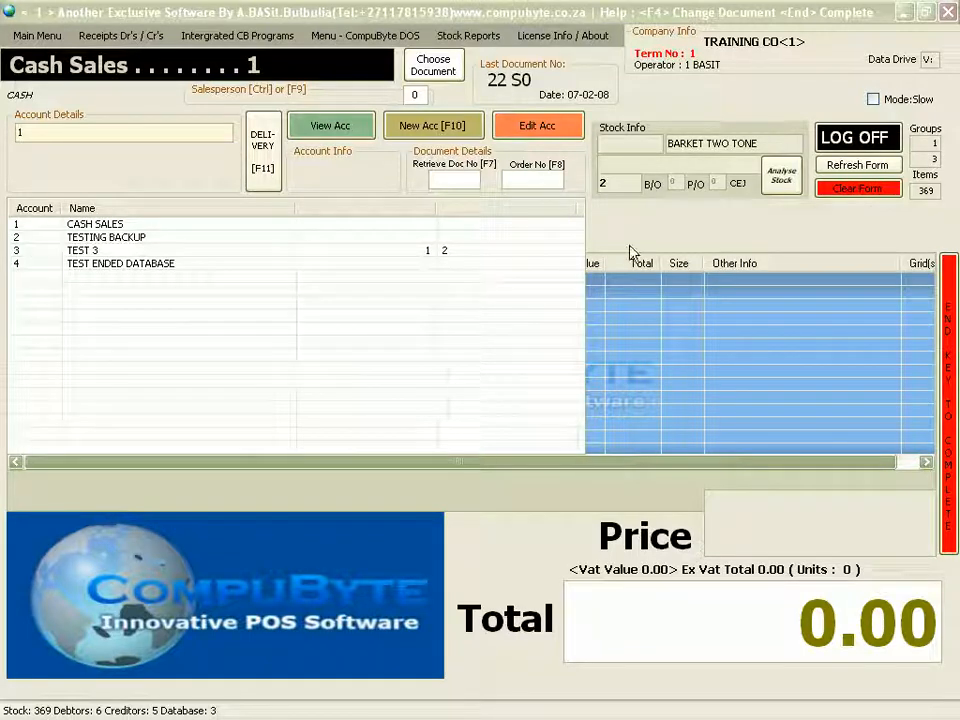
Switch the document type from Cash Sales to Order from Customer.
{"action": "left_click", "coordinate": [673, 234]}
{"action": "key", "text": "F4"}
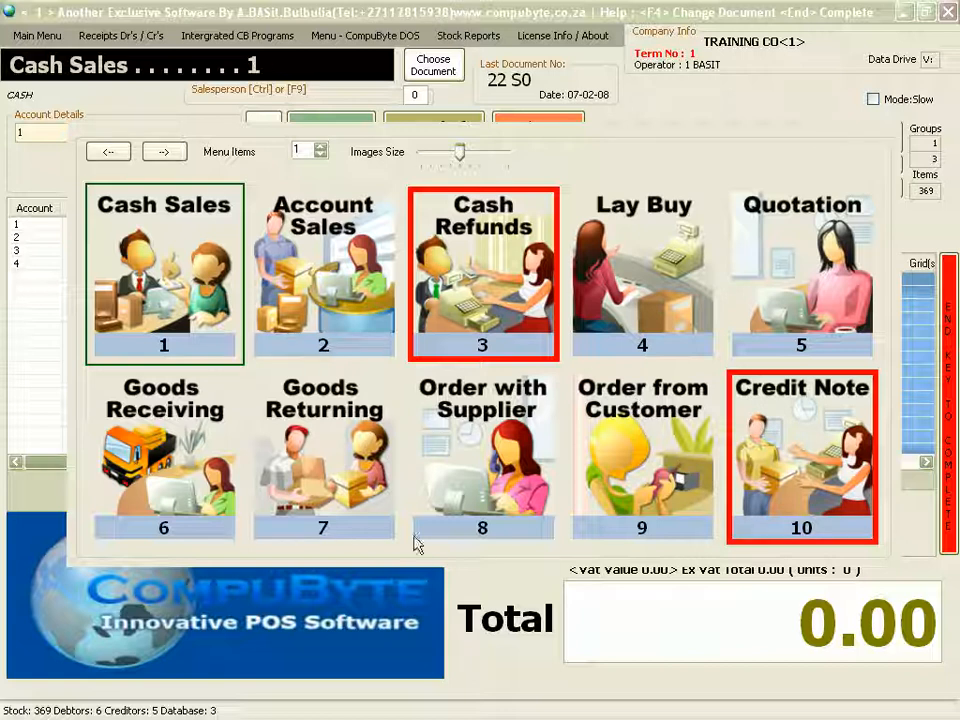
{"action": "left_click", "coordinate": [656, 510]}
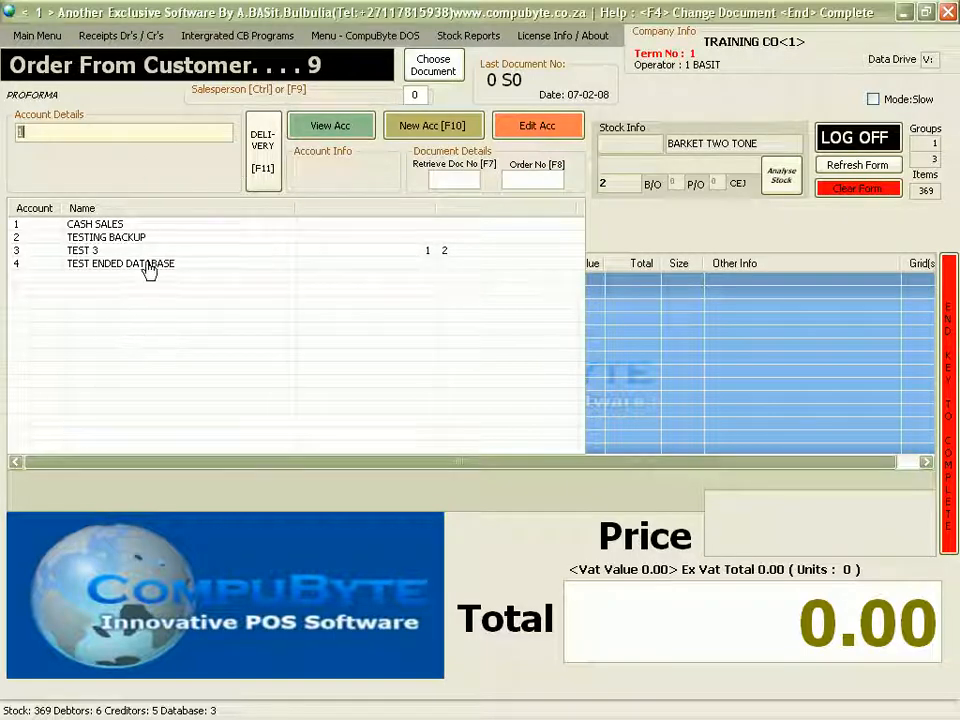
Create a new customer account named YYY CO, entering the required password, and select it for the order.
{"action": "left_click", "coordinate": [435, 125]}
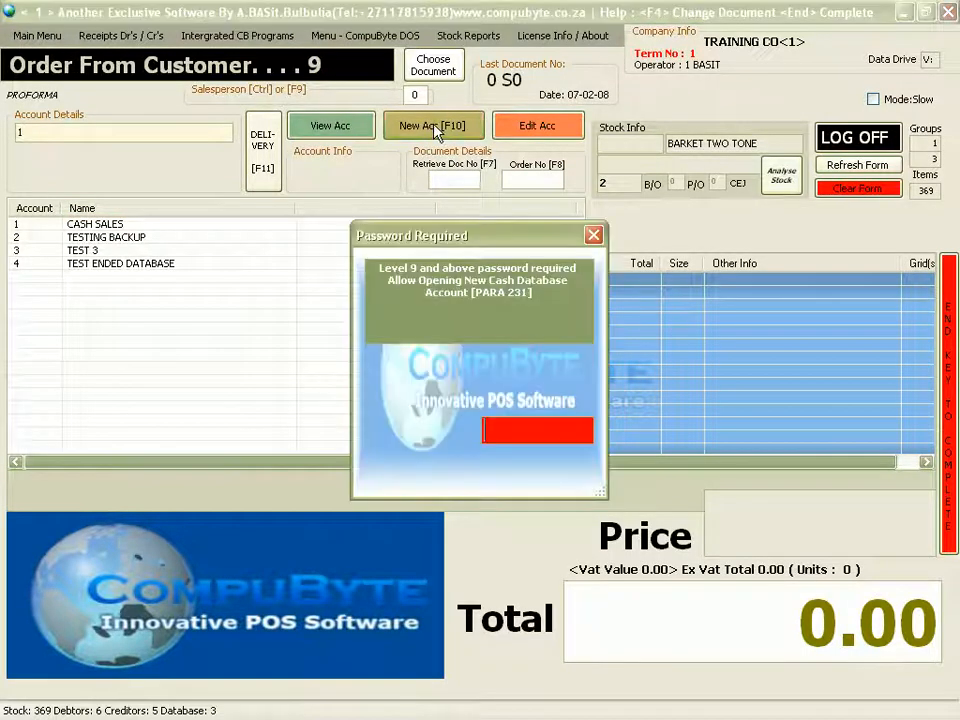
{"action": "type", "text": "****"}
{"action": "key", "text": "Return"}
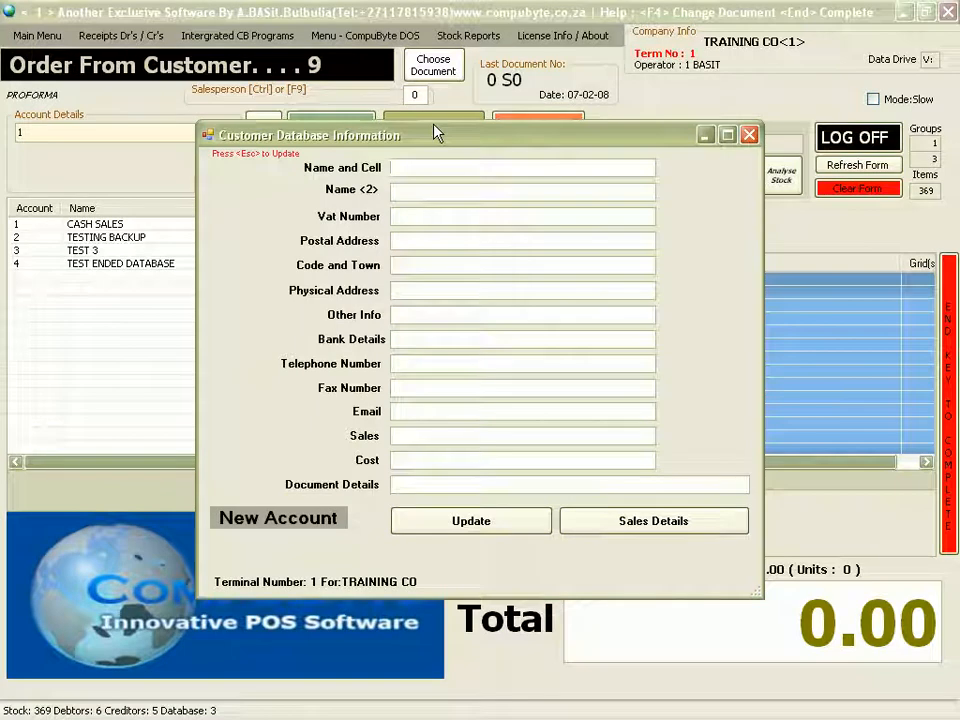
{"action": "type", "text": "yyyz"}
{"action": "key", "text": "BackSpace"}
{"action": "type", "text": "yy"}
{"action": "left_click", "coordinate": [476, 524]}
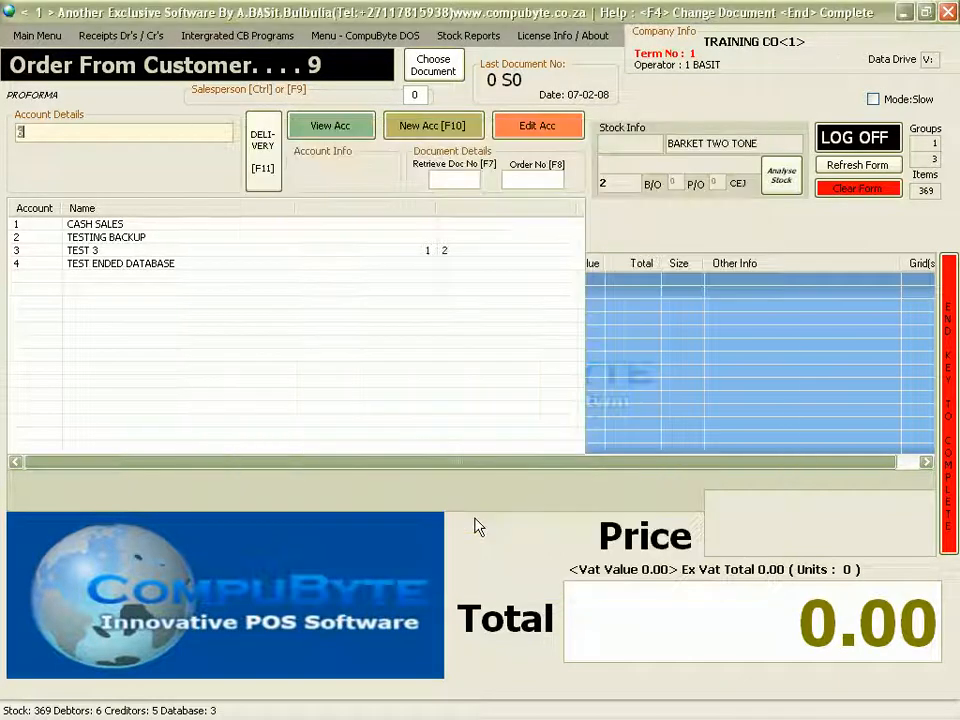
{"action": "key", "text": "Return"}
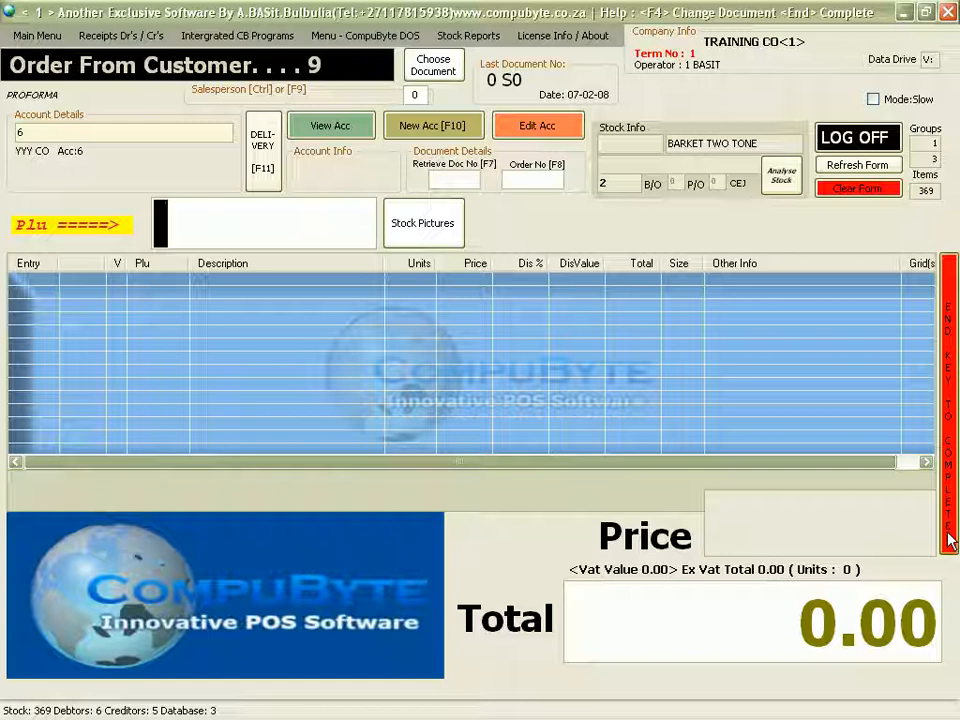
Add one BARKET TWO TONE, PLU 3-1 in size 8, to the customer order at 799.00.
{"action": "type", "text": "3-1"}
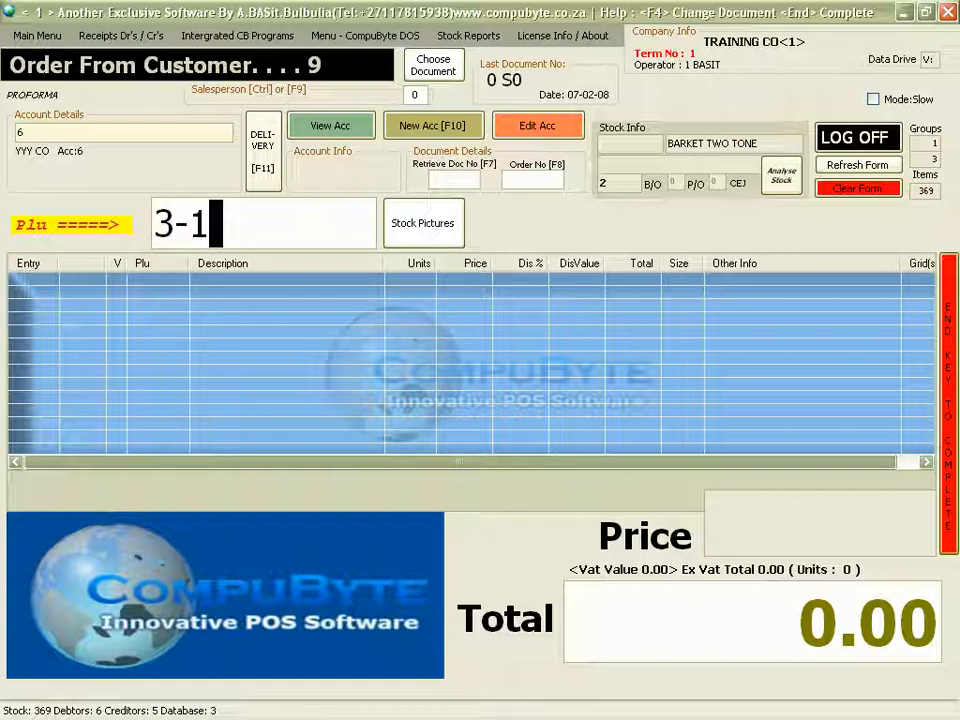
{"action": "type", "text": "/"}
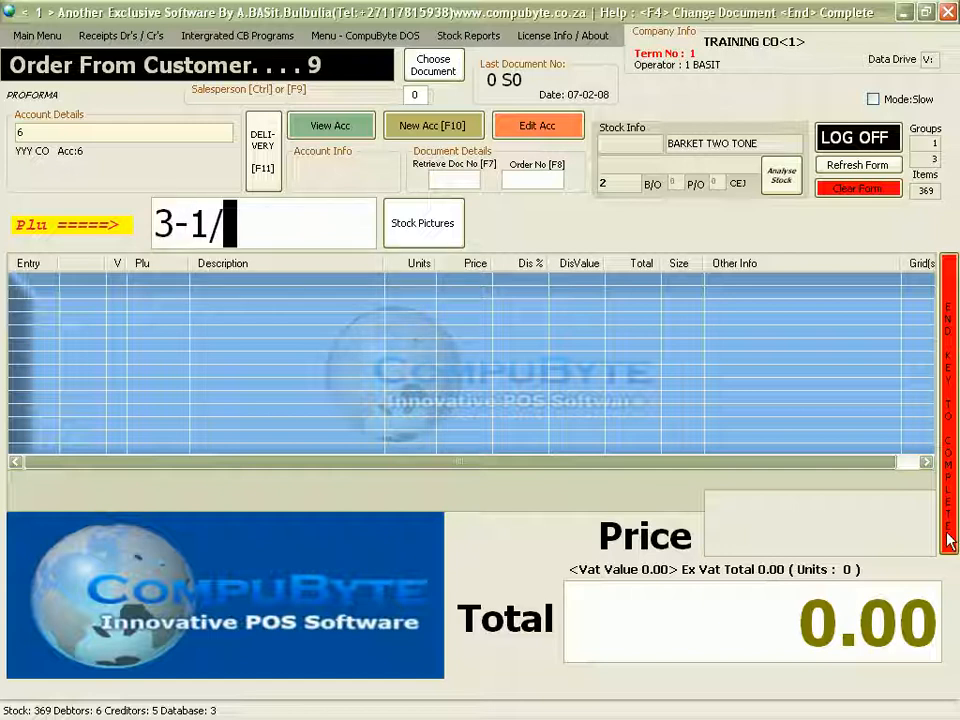
{"action": "type", "text": "8"}
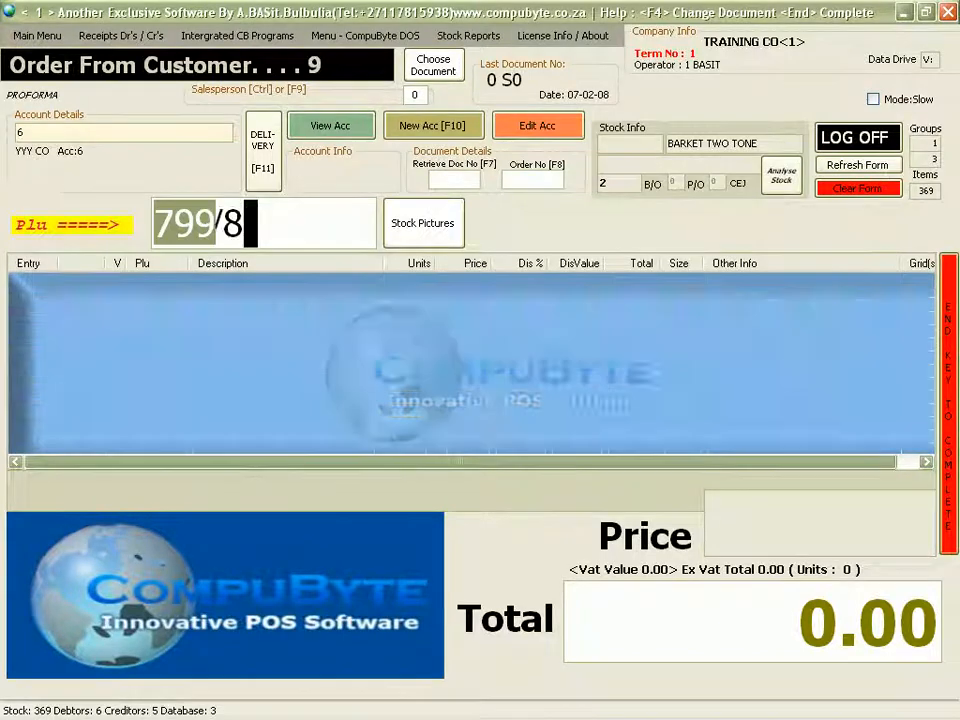
{"action": "key", "text": "Return"}
{"action": "key", "text": "Return"}
{"action": "key", "text": "Return"}
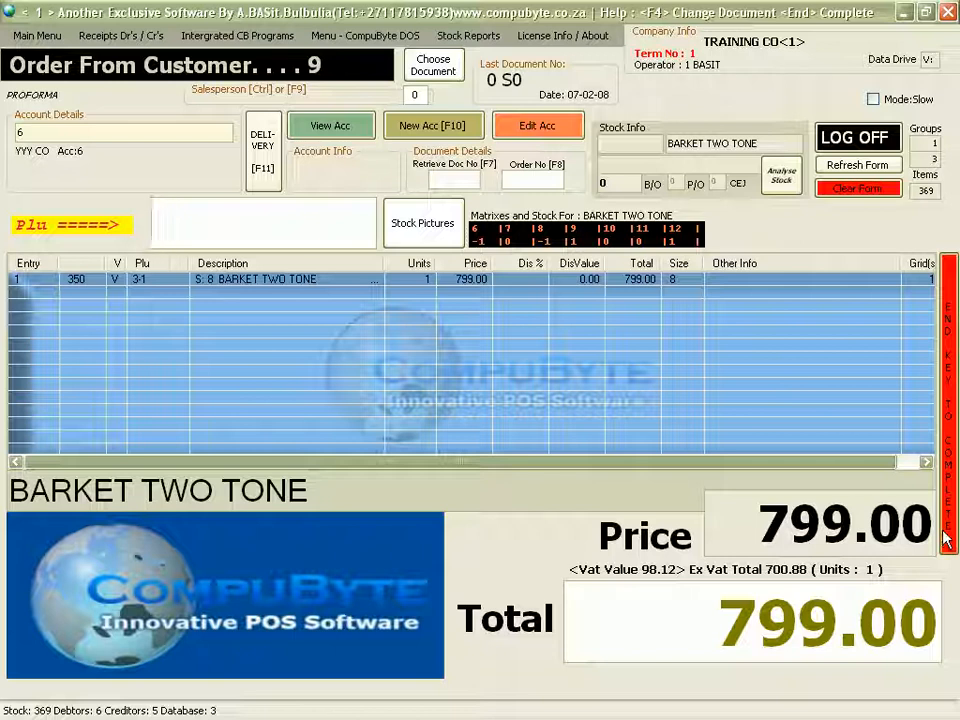
Add one LEE T SHIRT 101 PINK, PLU 2-1 in size XL, and complete the customer order.
{"action": "type", "text": "2-1/xl"}
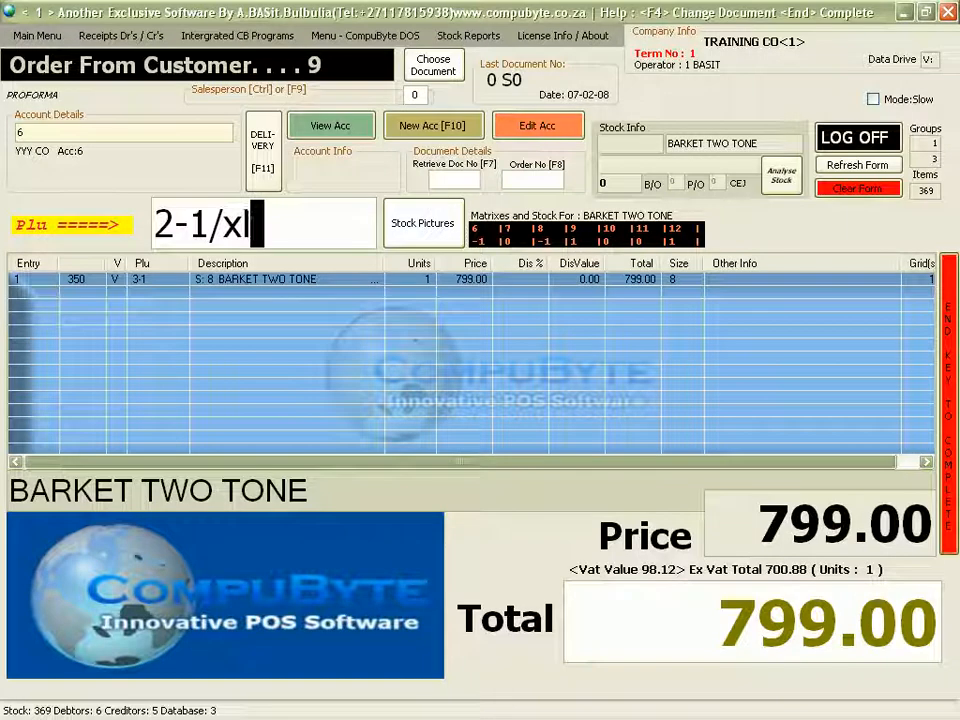
{"action": "key", "text": "Return"}
{"action": "key", "text": "Return"}
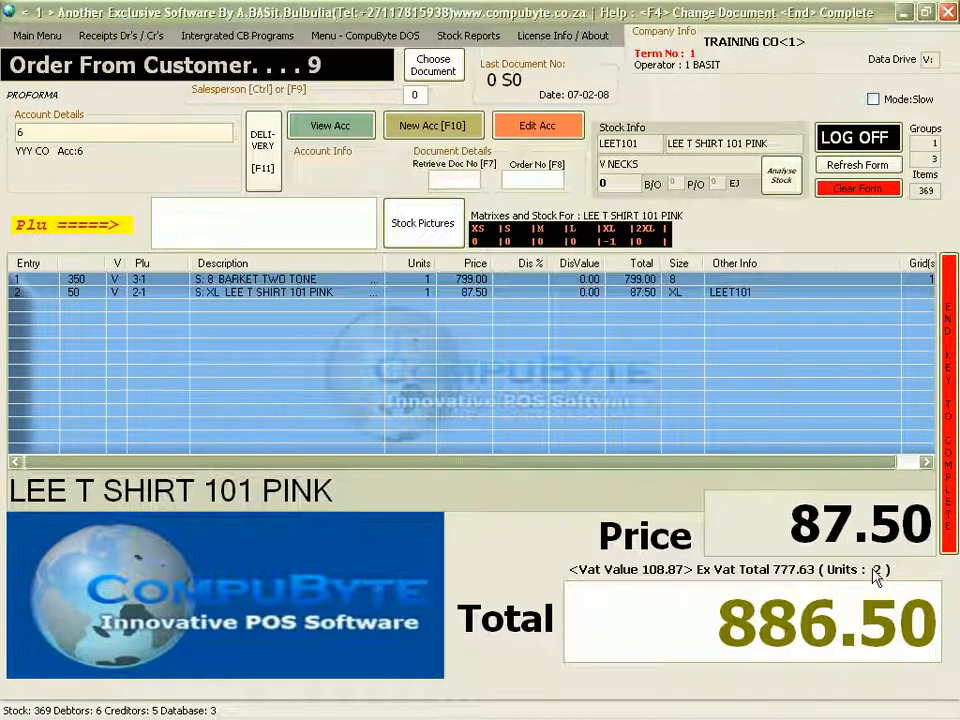
{"action": "key", "text": "End"}
{"action": "key", "text": "End"}
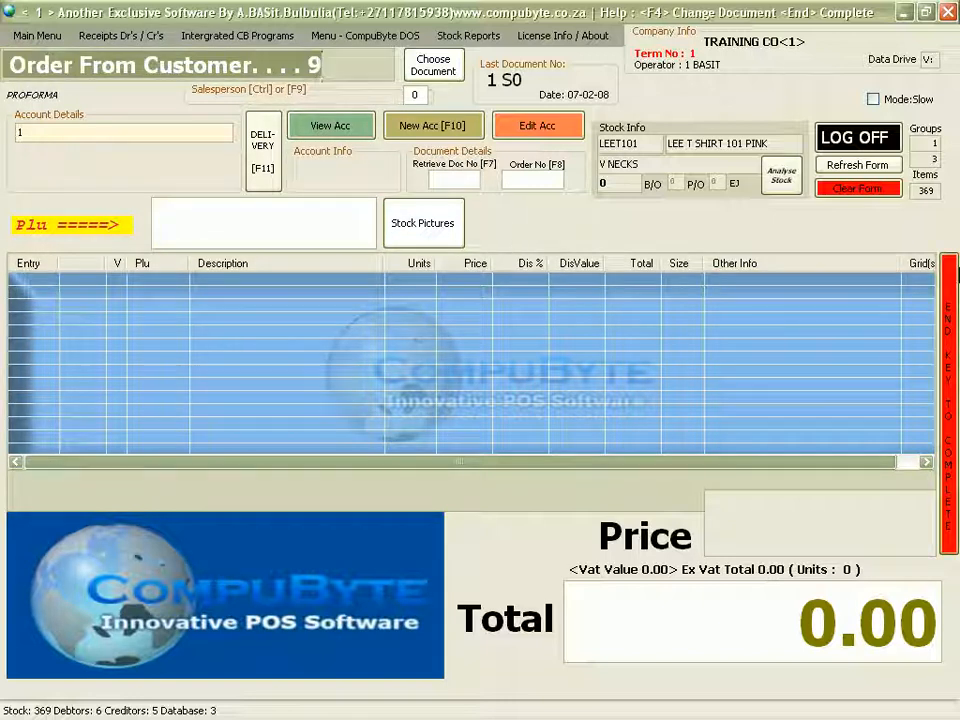
Select the TEST ENDED DATABASE account and view its customer information, entering the required password.
{"action": "left_click", "coordinate": [950, 270]}
{"action": "key", "text": "Down"}
{"action": "key", "text": "Down"}
{"action": "key", "text": "Down"}
{"action": "key", "text": "Return"}
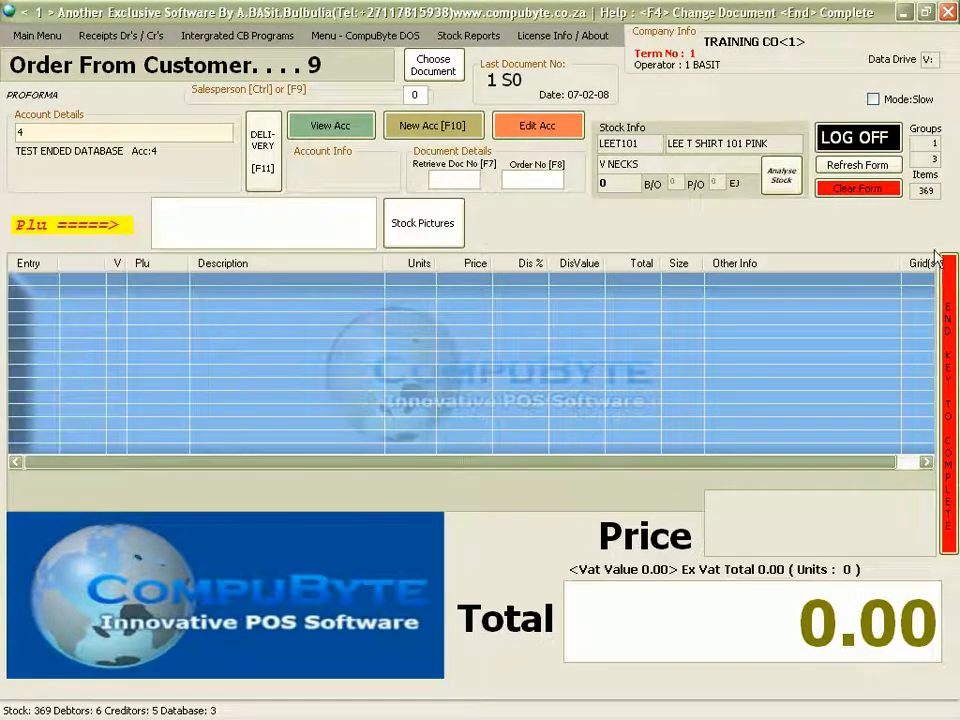
{"action": "left_click", "coordinate": [333, 126]}
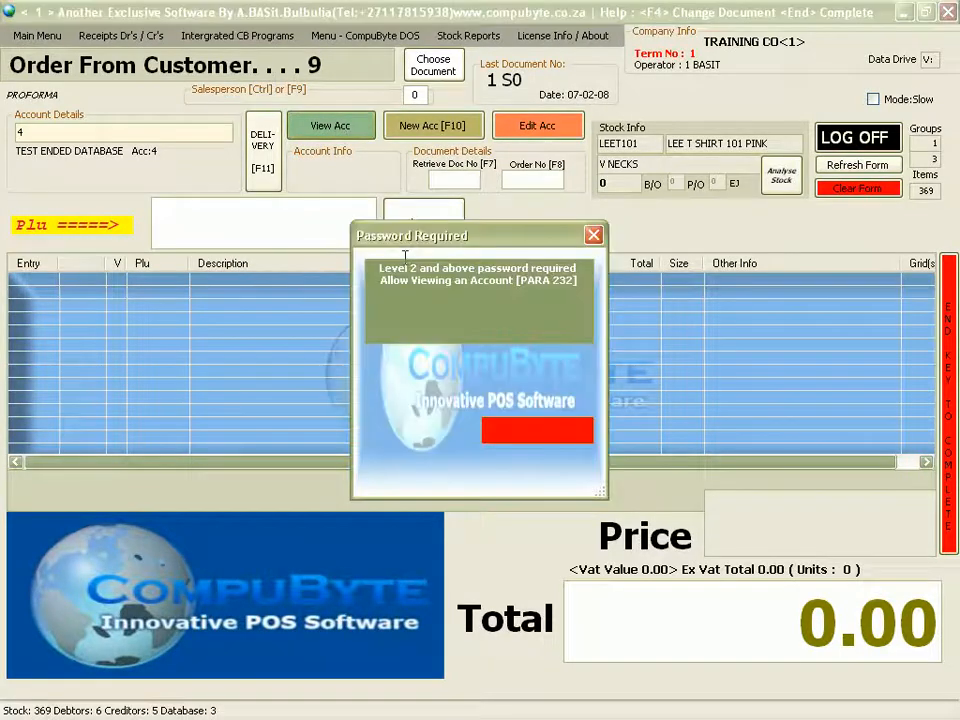
{"action": "type", "text": "***"}
{"action": "key", "text": "BackSpace"}
{"action": "key", "text": "BackSpace"}
{"action": "type", "text": "*"}
{"action": "key", "text": "Return"}
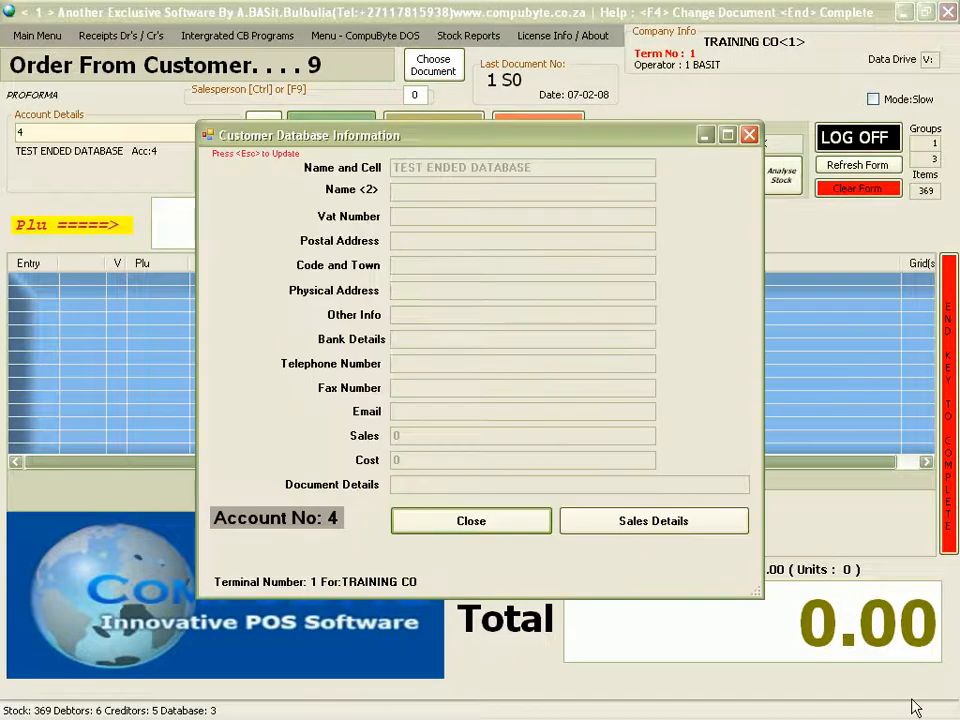
View the account's sales details in the report generator, and close the report and the customer information.
{"action": "left_click", "coordinate": [600, 531]}
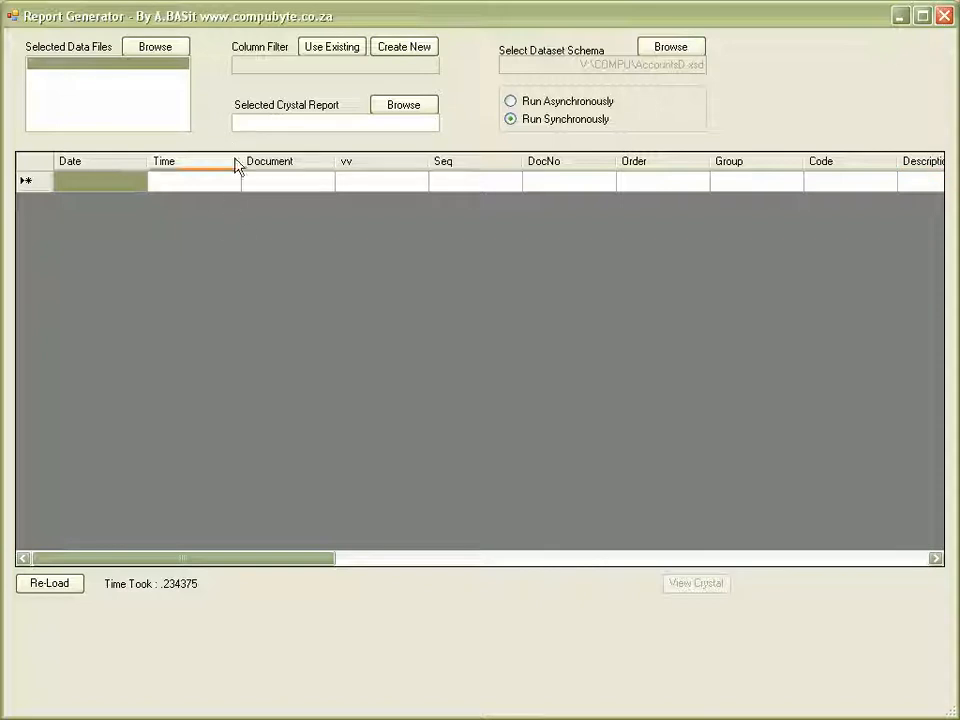
{"action": "left_click", "coordinate": [944, 24]}
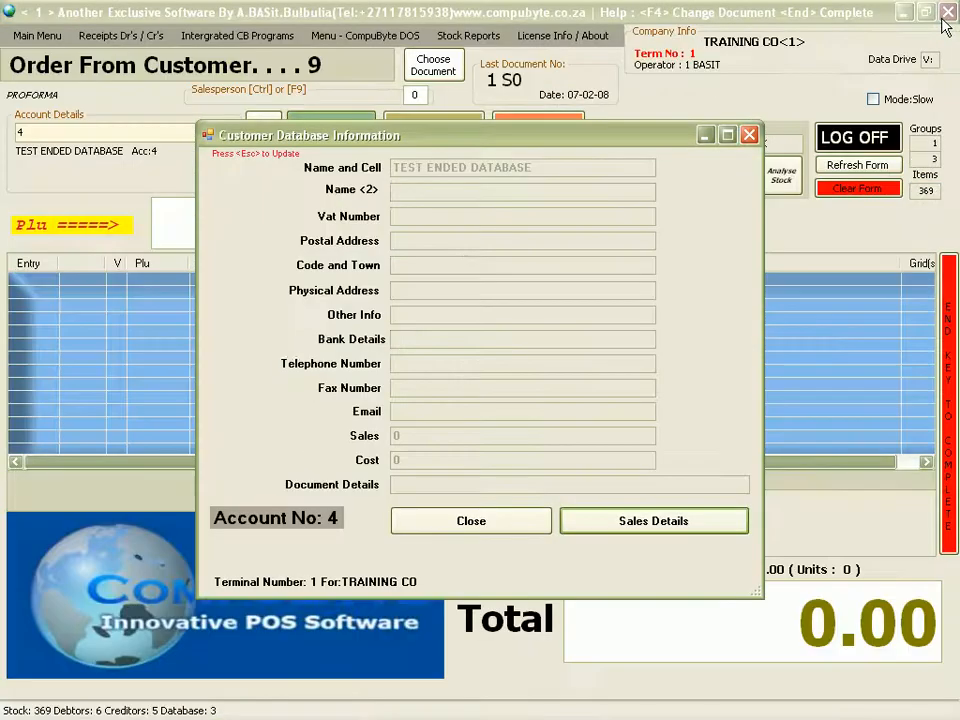
{"action": "left_click", "coordinate": [487, 532]}
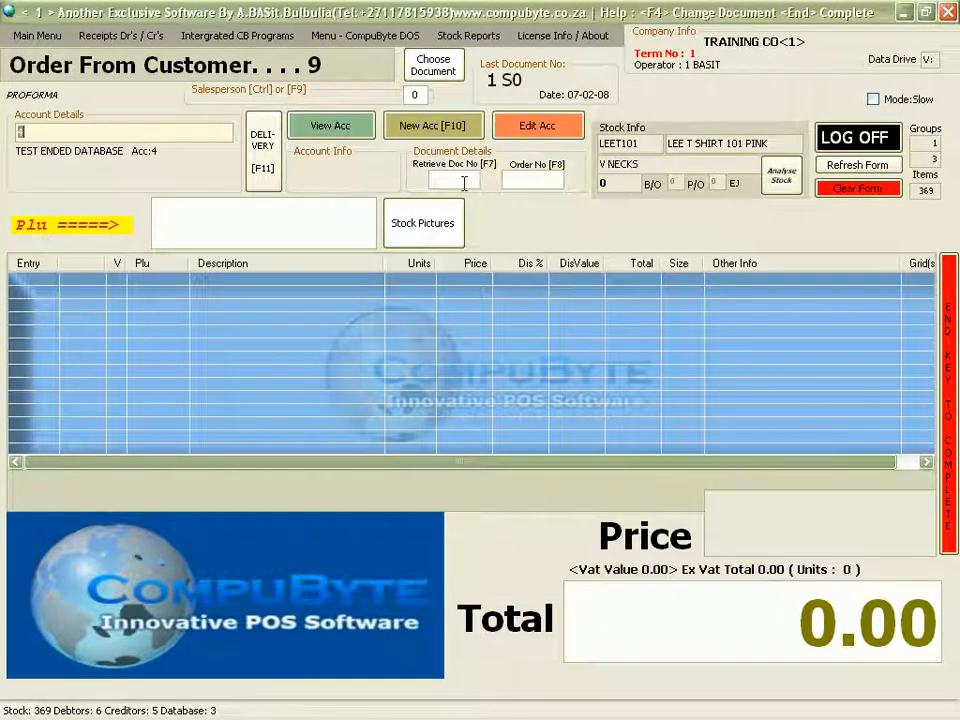
Retrieve the saved YYY CO order by document number with option 2 for editing, entering the required password.
{"action": "type", "text": "1"}
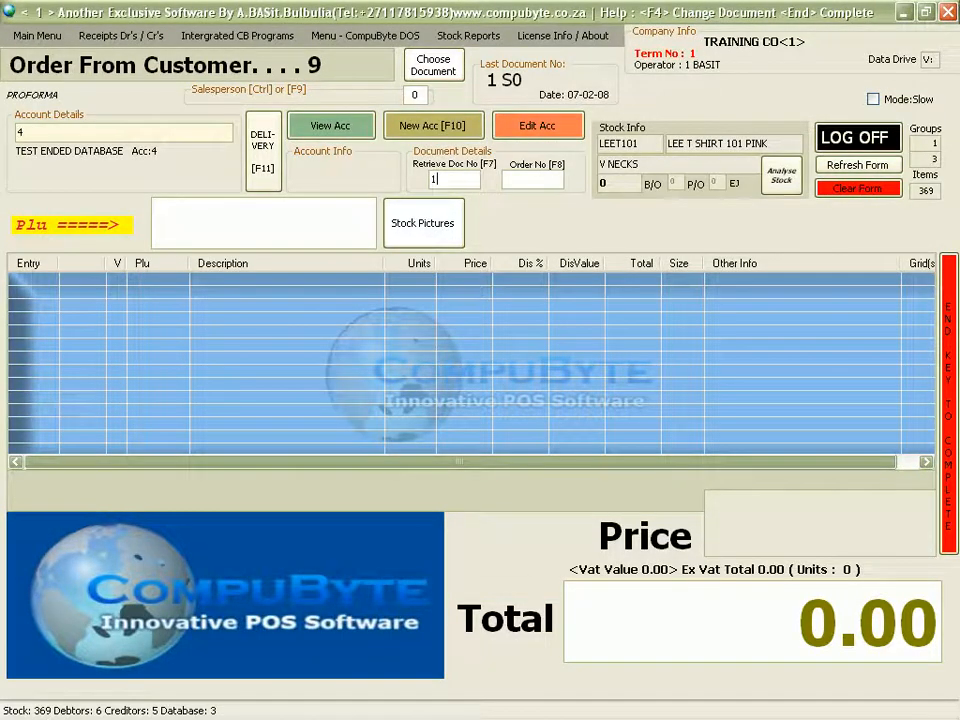
{"action": "key", "text": "Return"}
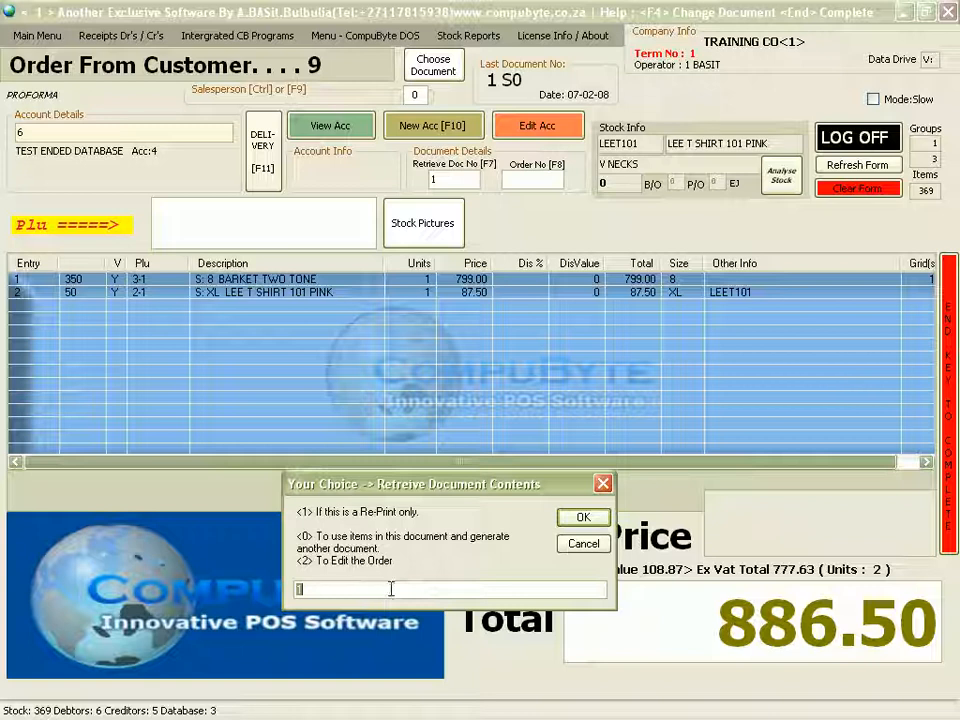
{"action": "type", "text": "2"}
{"action": "key", "text": "Return"}
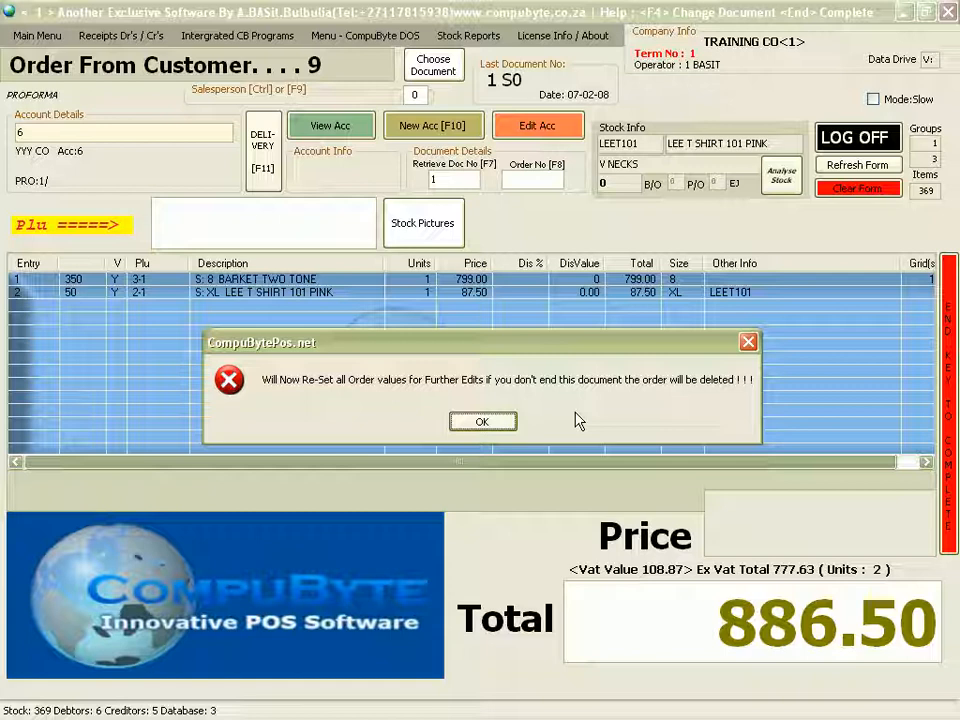
{"action": "left_click", "coordinate": [484, 422]}
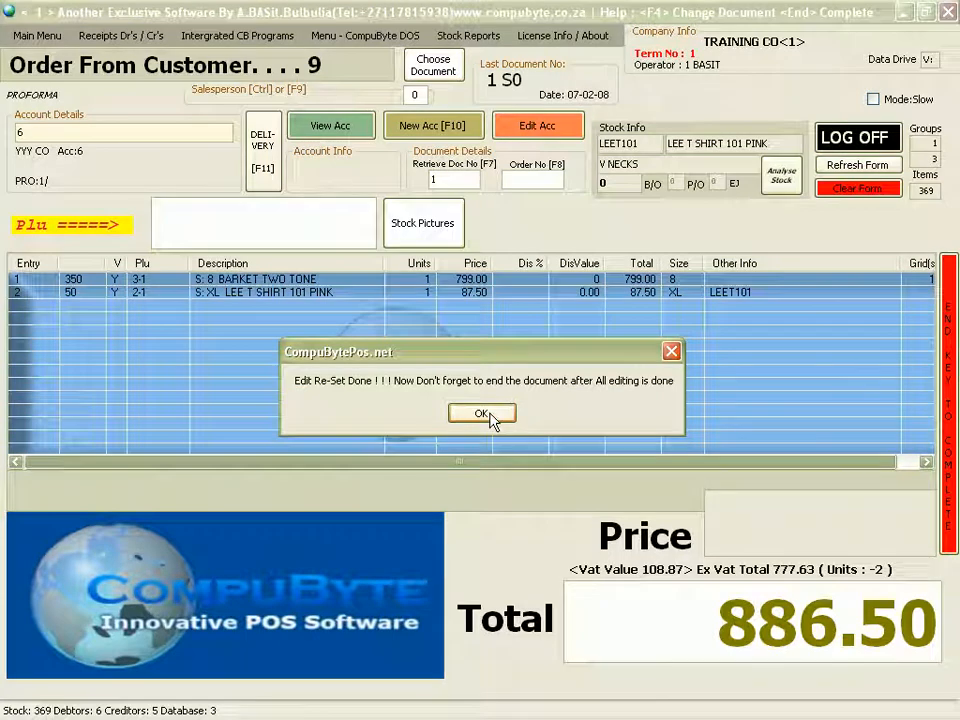
{"action": "left_click", "coordinate": [488, 416]}
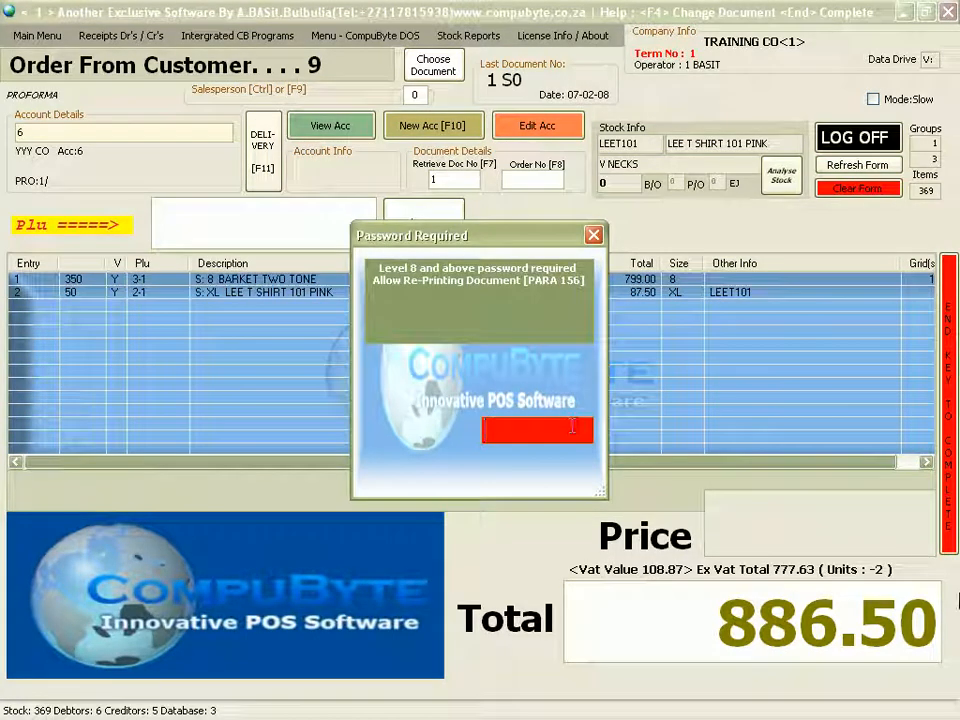
{"action": "type", "text": "****"}
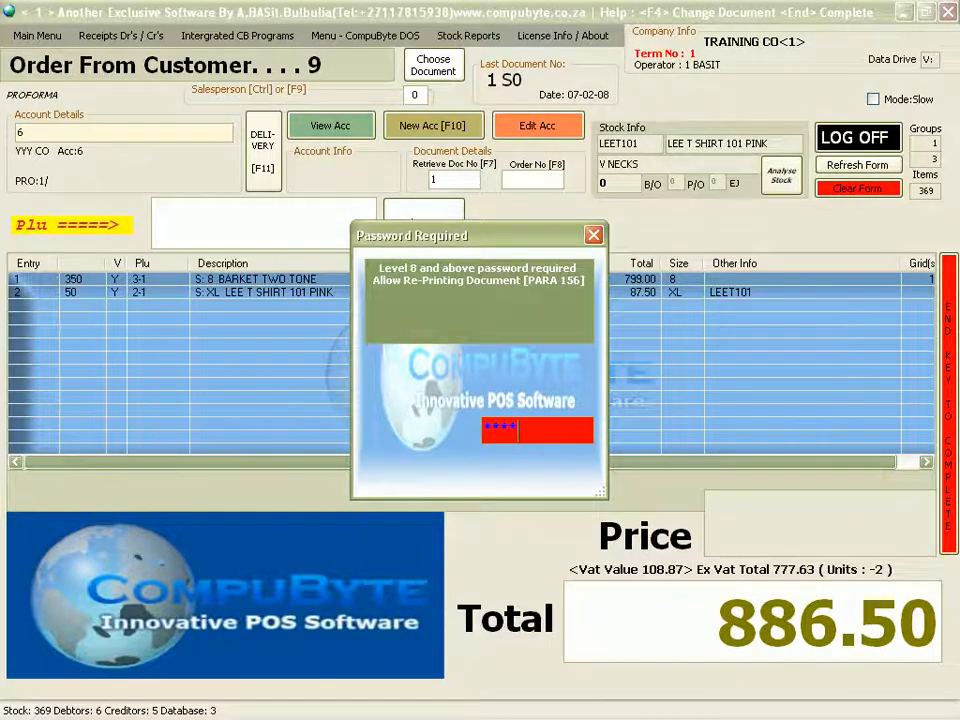
{"action": "key", "text": "Return"}
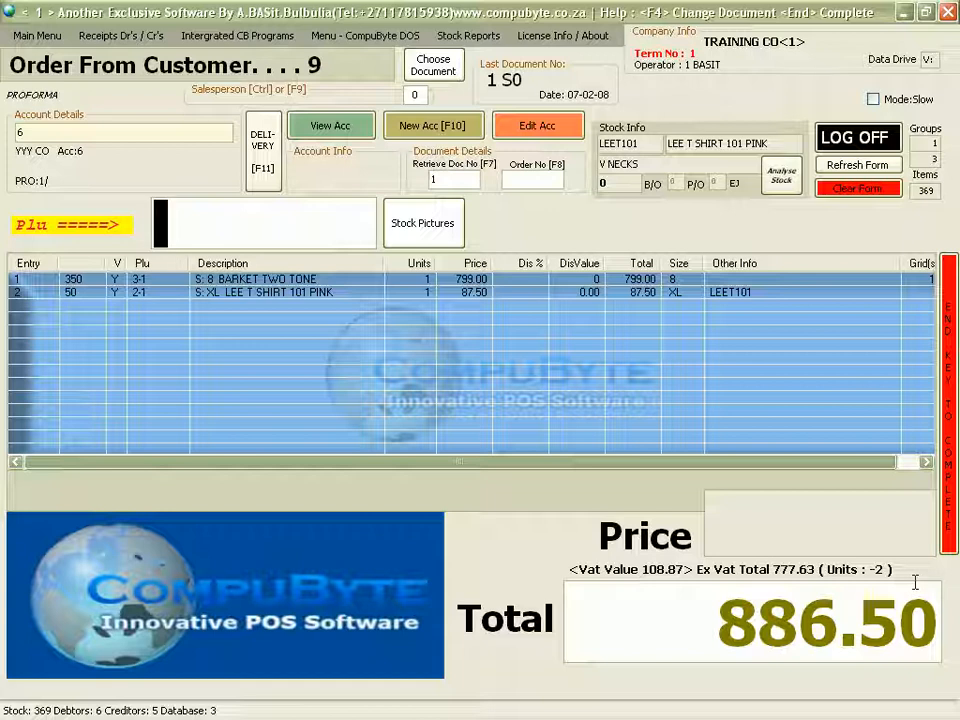
{"action": "type", "text": "2-2"}
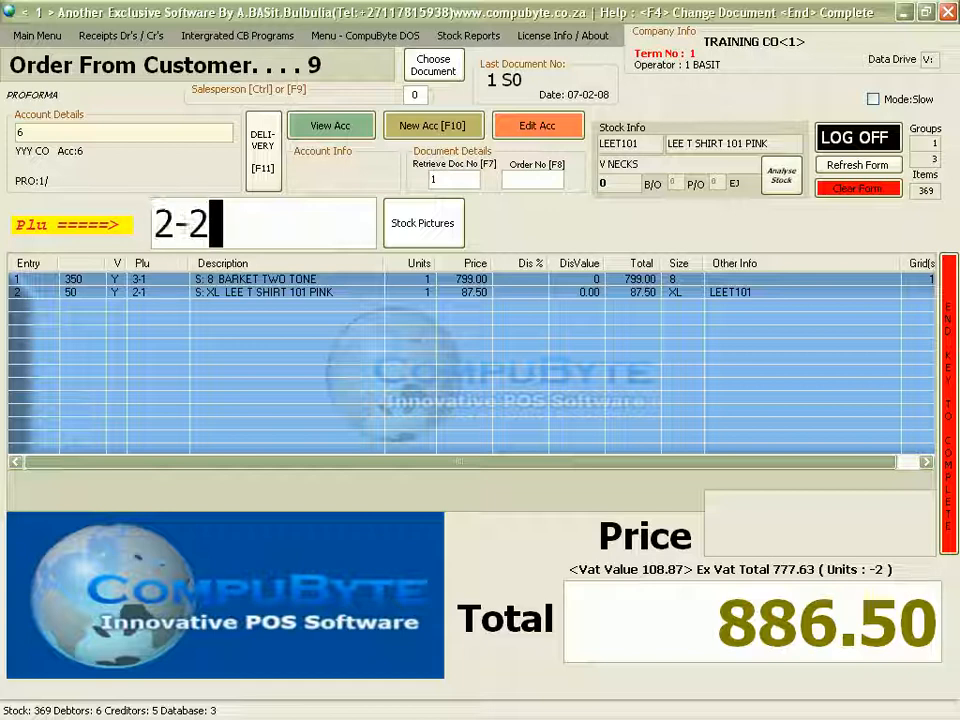
{"action": "key", "text": "Return"}
{"action": "key", "text": "Return"}
{"action": "type", "text": "2-1"}
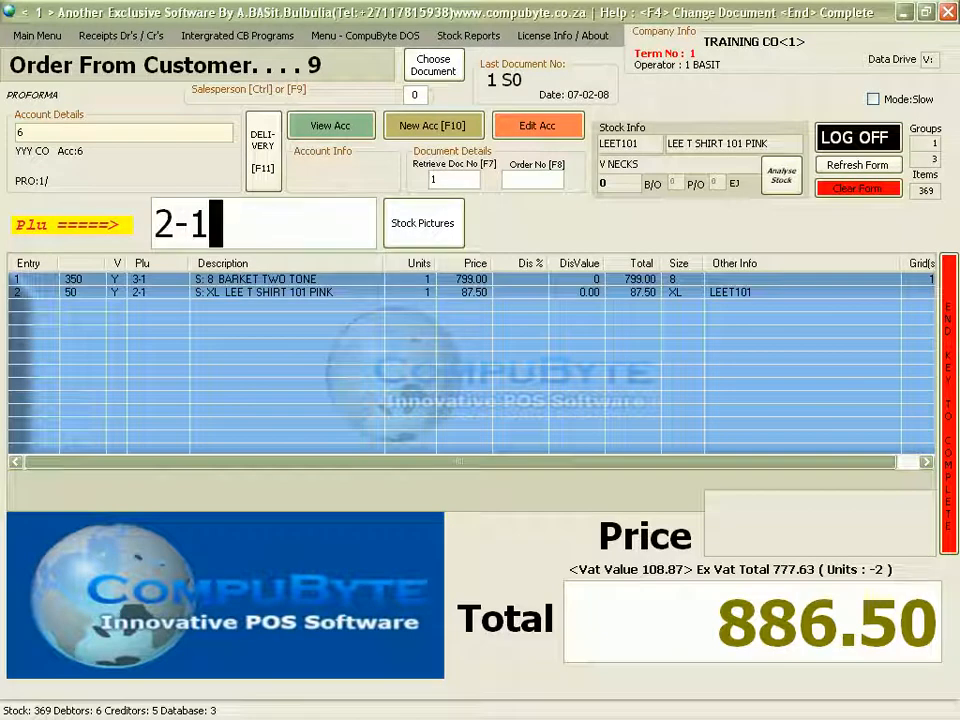
{"action": "key", "text": "BackSpace"}
{"action": "key", "text": "BackSpace"}
{"action": "key", "text": "BackSpace"}
Add one LEE JEANS NAVY, PLU 1-1 in size L at 210.00, and complete the edited order.
{"action": "type", "text": "1-1/210"}
{"action": "key", "text": "Return"}
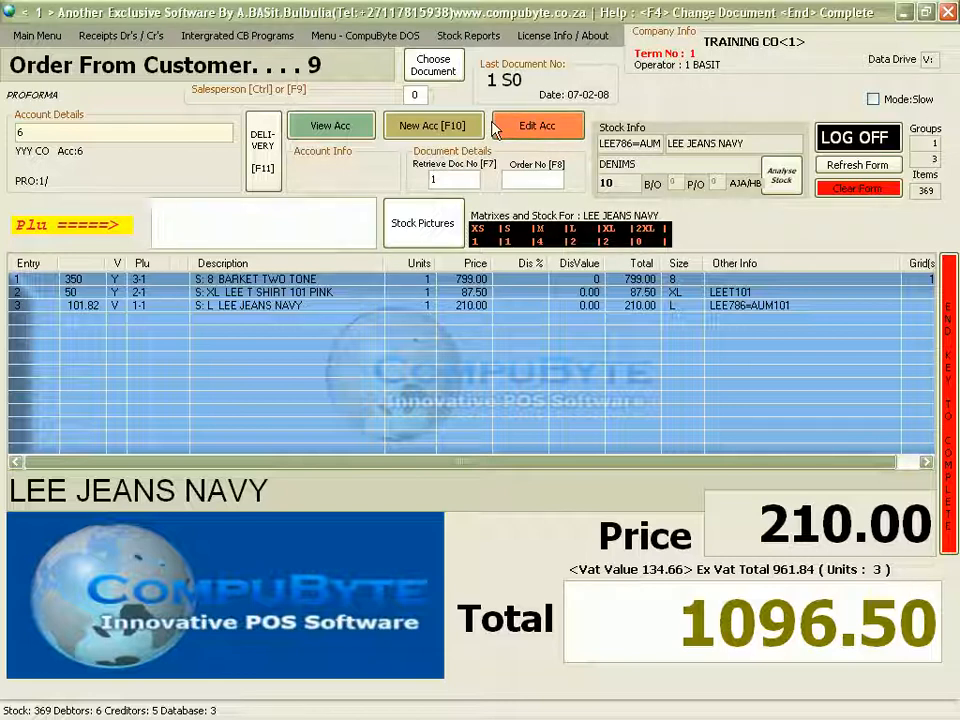
{"action": "key", "text": "End"}
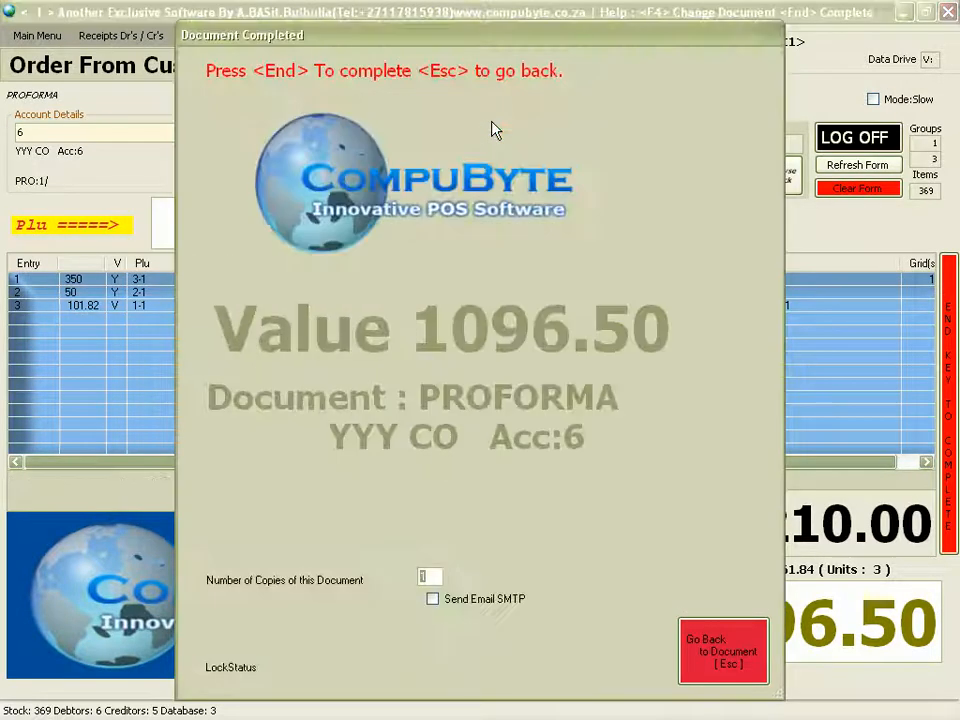
{"action": "key", "text": "End"}
{"action": "key", "text": "Return"}
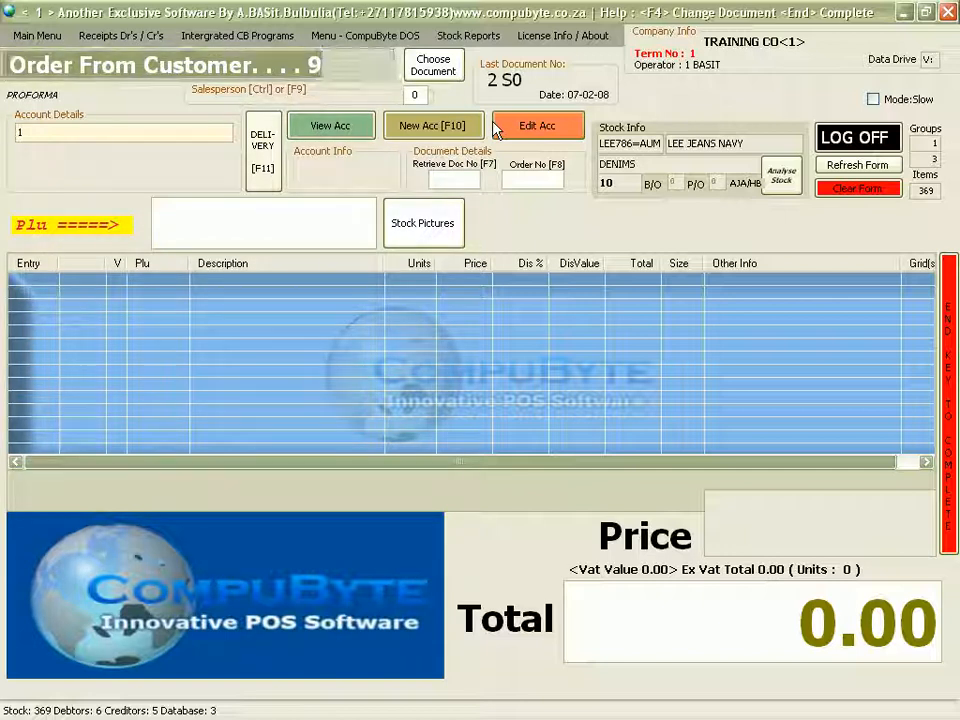
Retrieve the edited order by document number with option 0 to generate another document, entering the required password.
{"action": "left_click", "coordinate": [451, 178]}
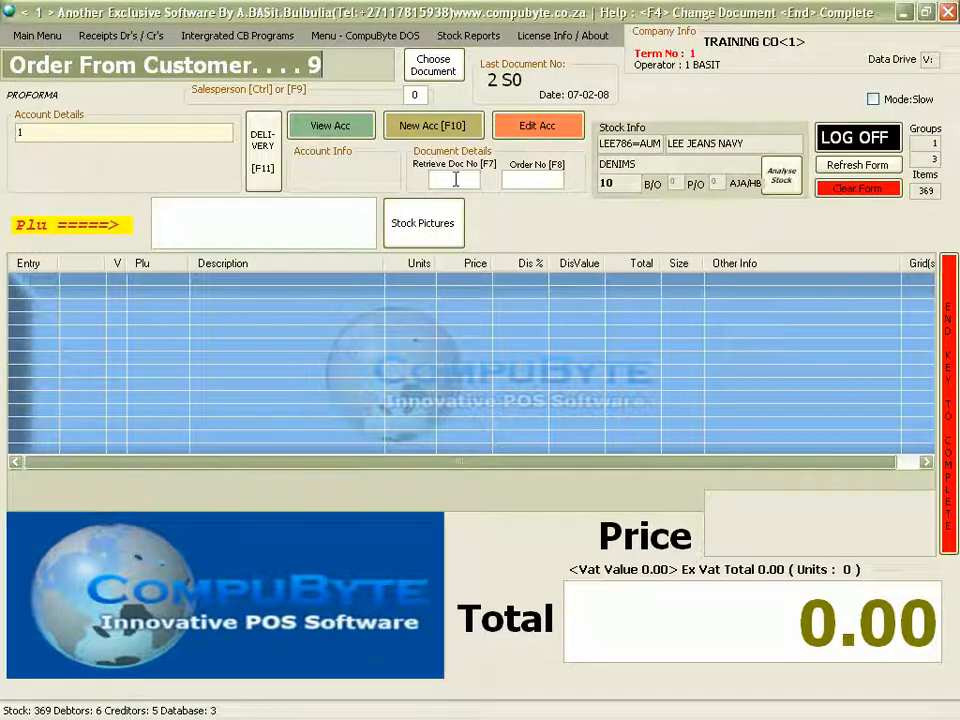
{"action": "type", "text": "2"}
{"action": "key", "text": "Return"}
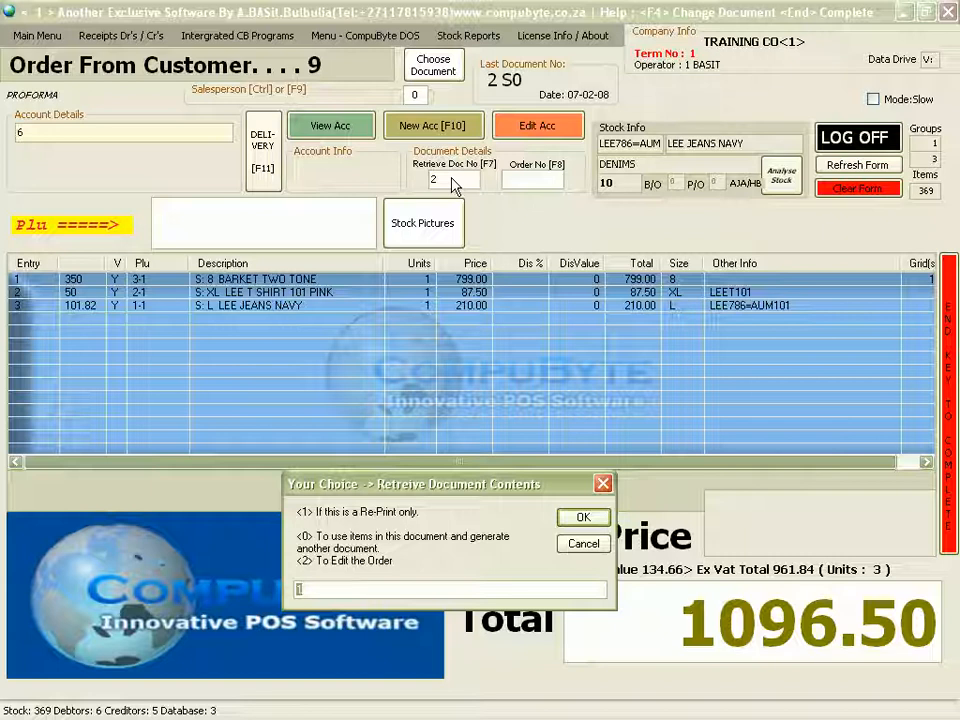
{"action": "type", "text": "0"}
{"action": "key", "text": "Return"}
{"action": "type", "text": "*****"}
{"action": "key", "text": "Return"}
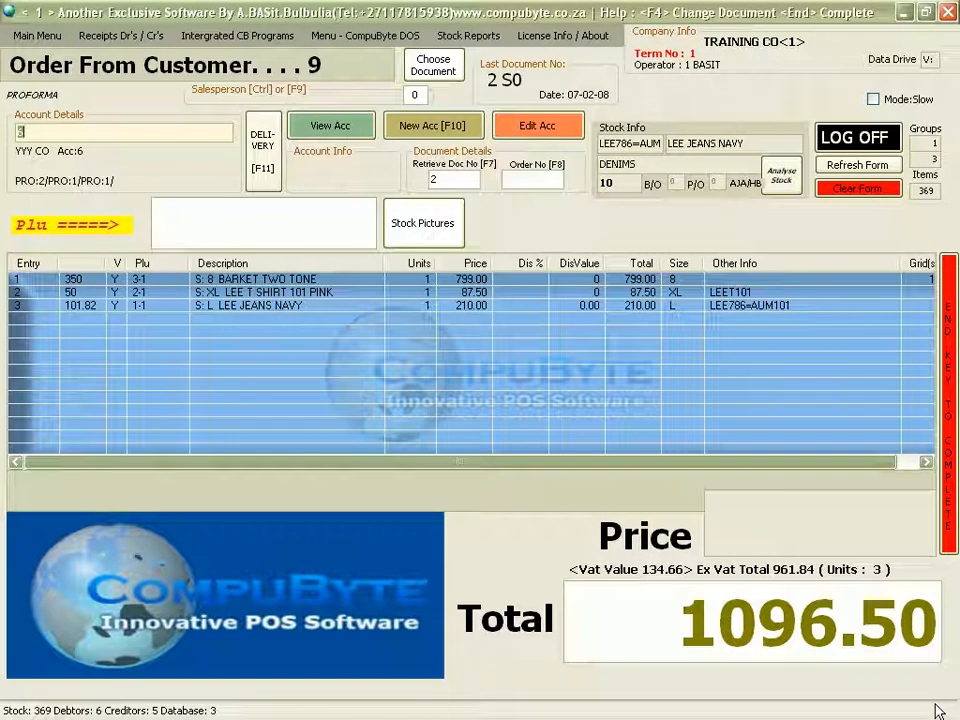
Change the retrieved order to a Cash Sales document, keeping the YYY CO account.
{"action": "key", "text": "F4"}
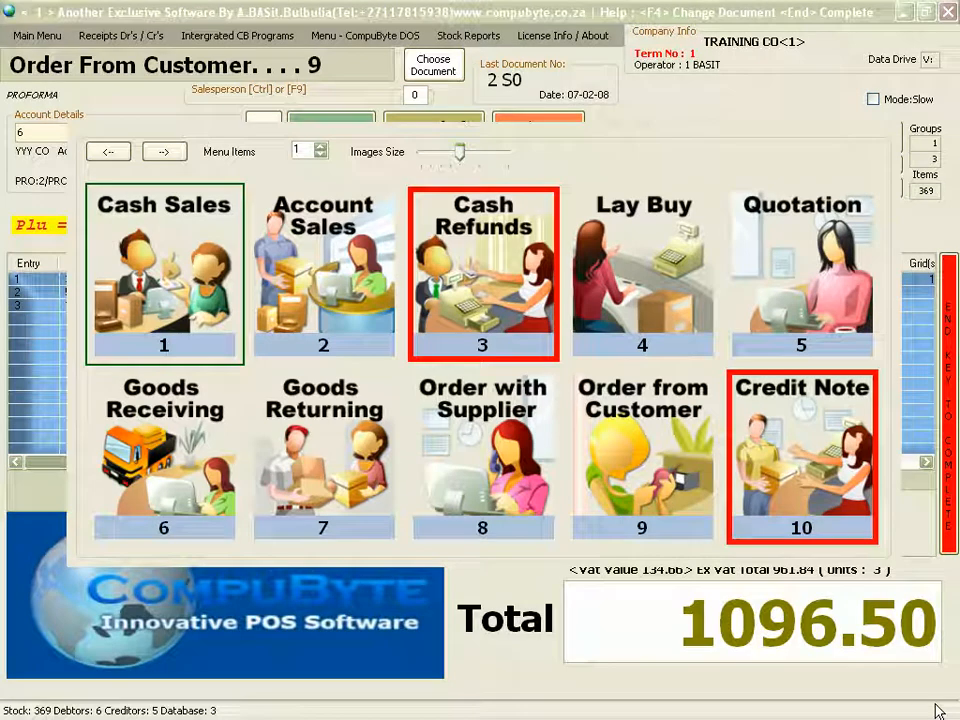
{"action": "key", "text": "1"}
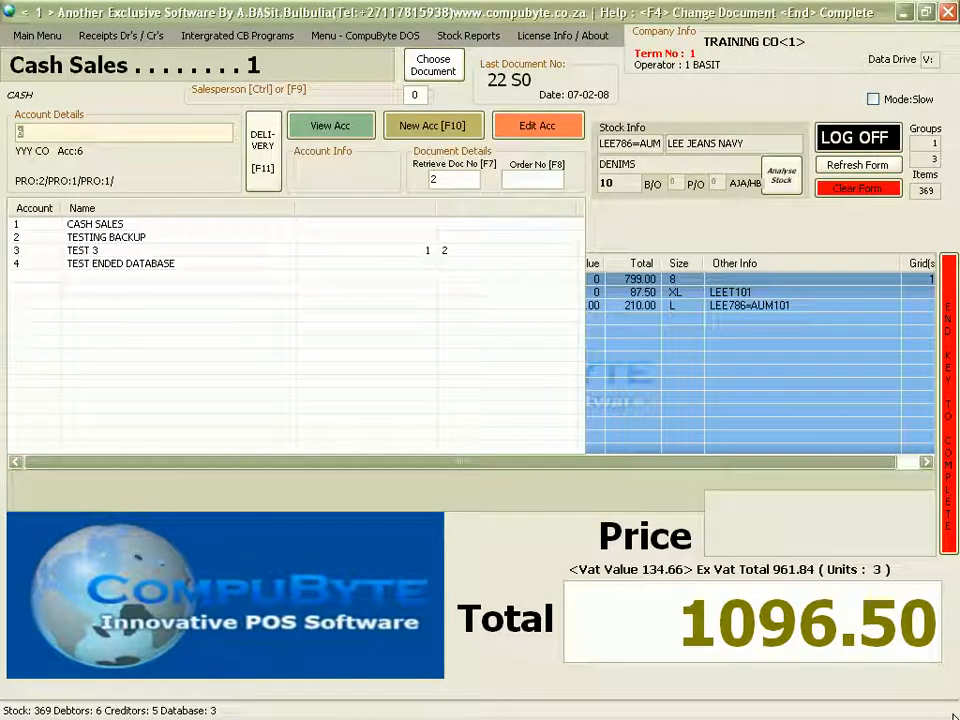
{"action": "key", "text": "Return"}
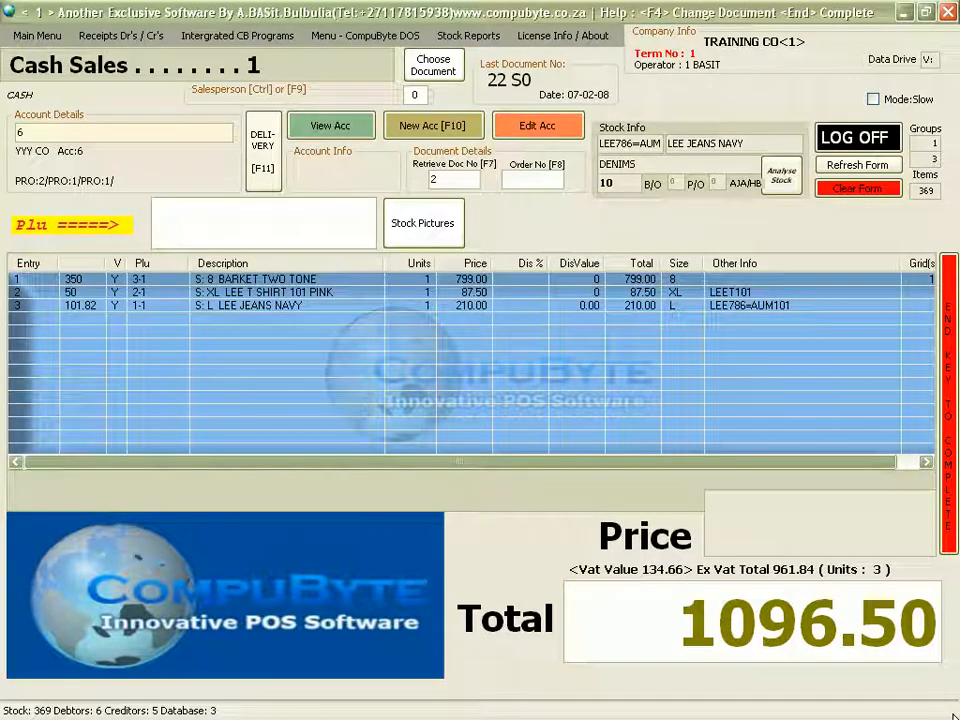
Complete the cash sale with 1096.50 tendered in cash and 0 copies of the document.
{"action": "key", "text": "End"}
{"action": "key", "text": "Return"}
{"action": "key", "text": "Return"}
{"action": "type", "text": "0"}
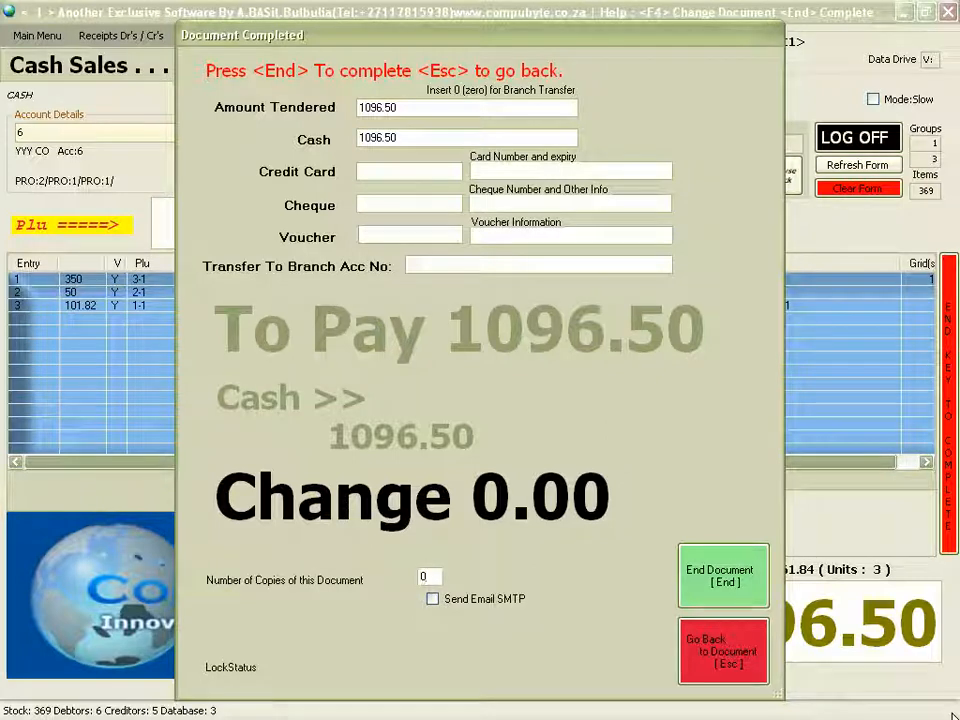
{"action": "key", "text": "Return"}
{"action": "key", "text": "Return"}
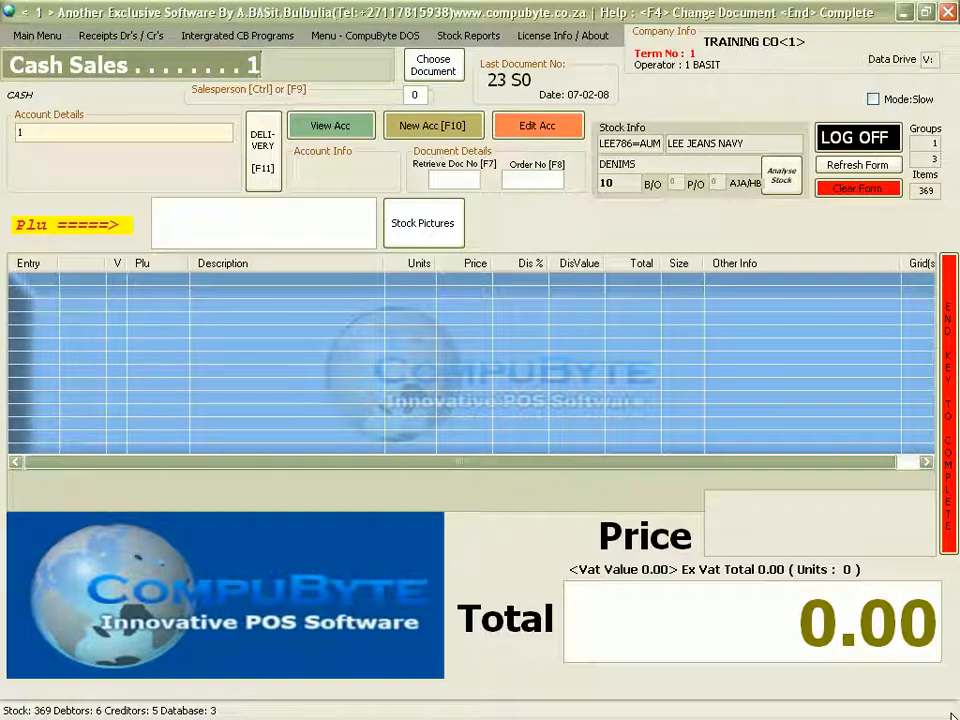
Start an Order with Supplier document as a normal supplier order (option 0) for the LEE TRADING account.
{"action": "key", "text": "F4"}
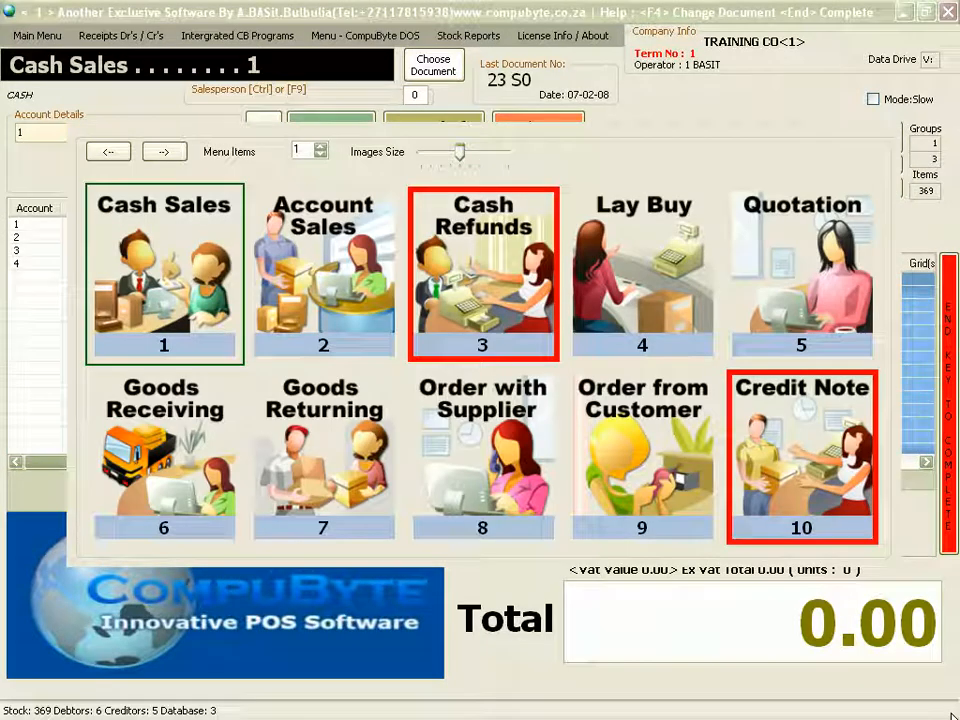
{"action": "left_click", "coordinate": [463, 410]}
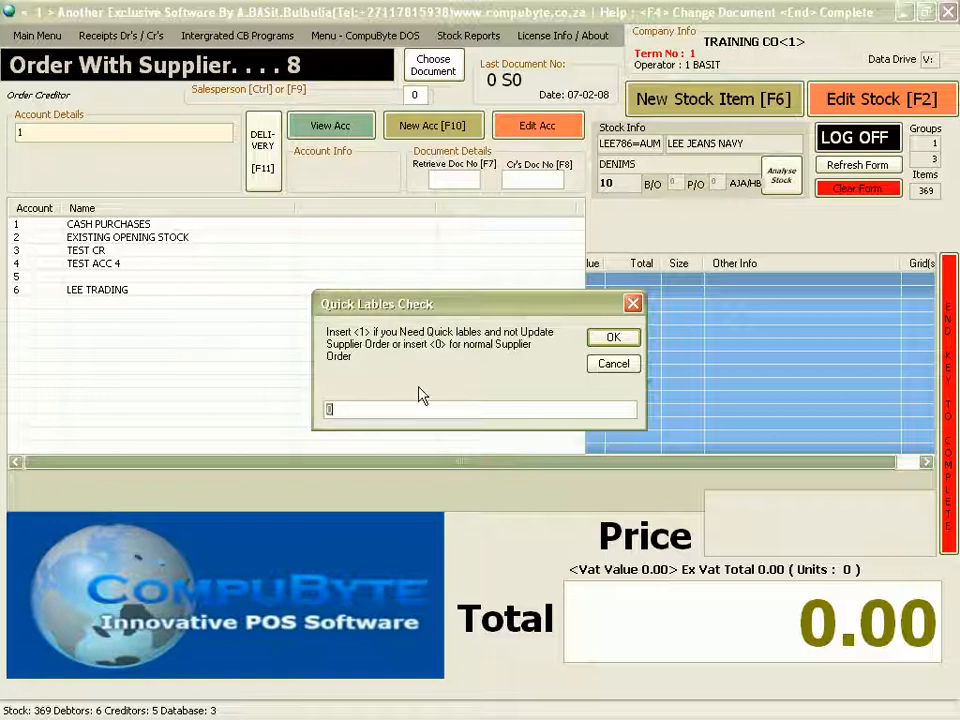
{"action": "left_click", "coordinate": [329, 410]}
{"action": "type", "text": "0"}
{"action": "key", "text": "Return"}
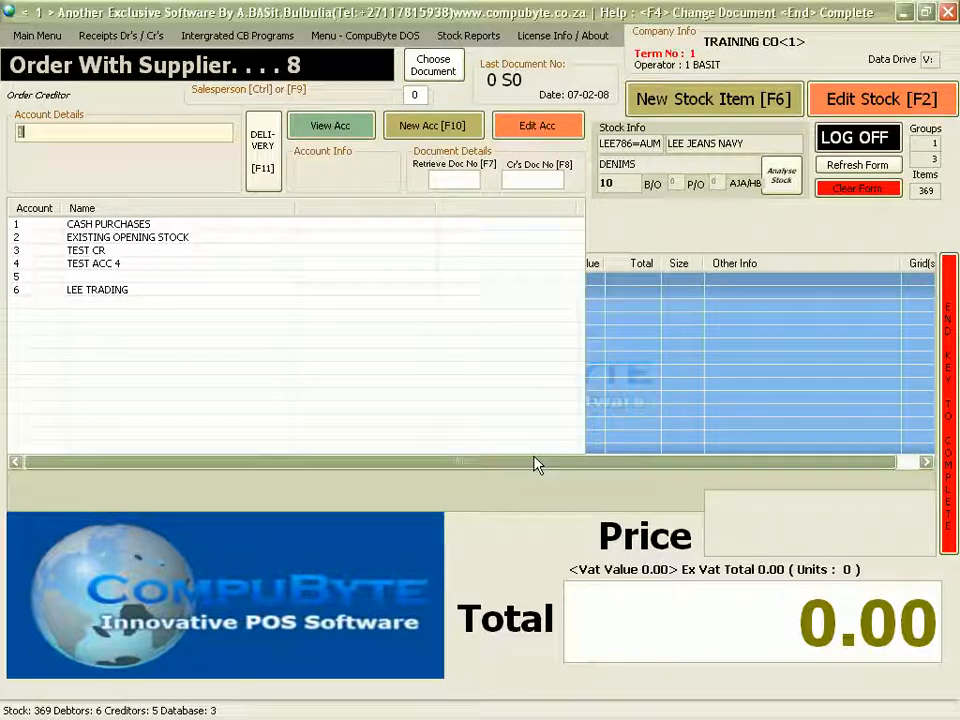
{"action": "left_click", "coordinate": [105, 290]}
{"action": "key", "text": "Return"}
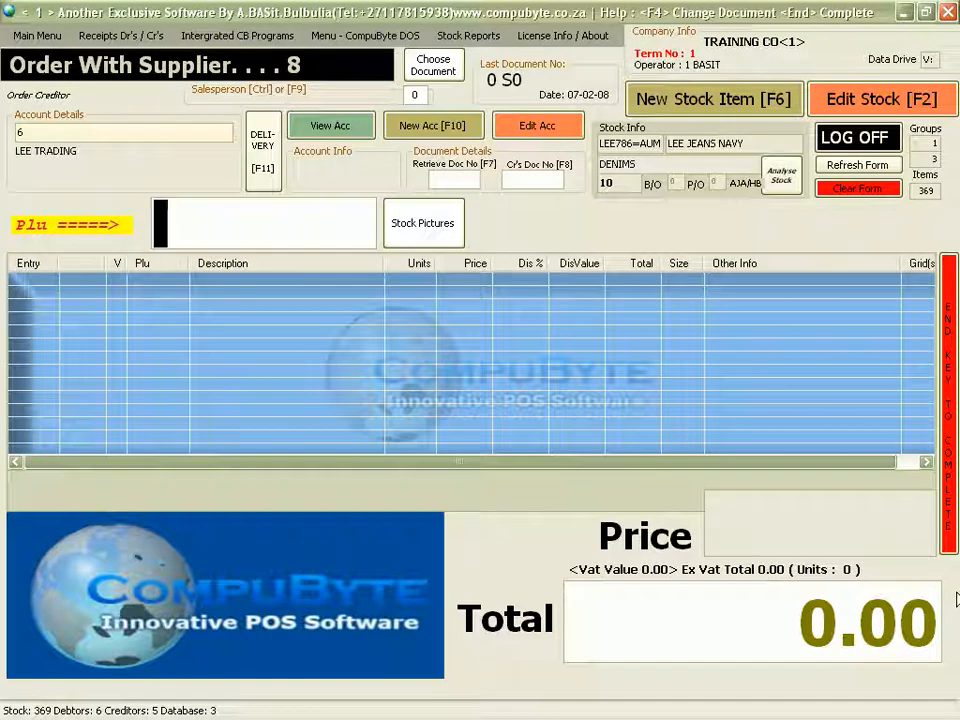
{"action": "type", "text": "lee"}
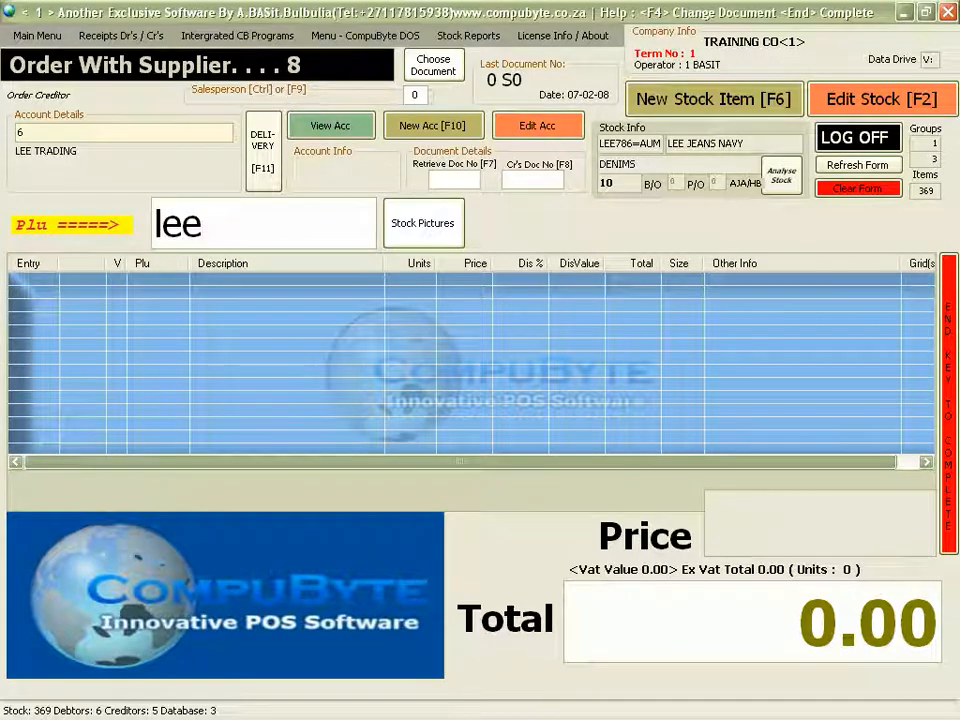
{"action": "type", "text": "+"}
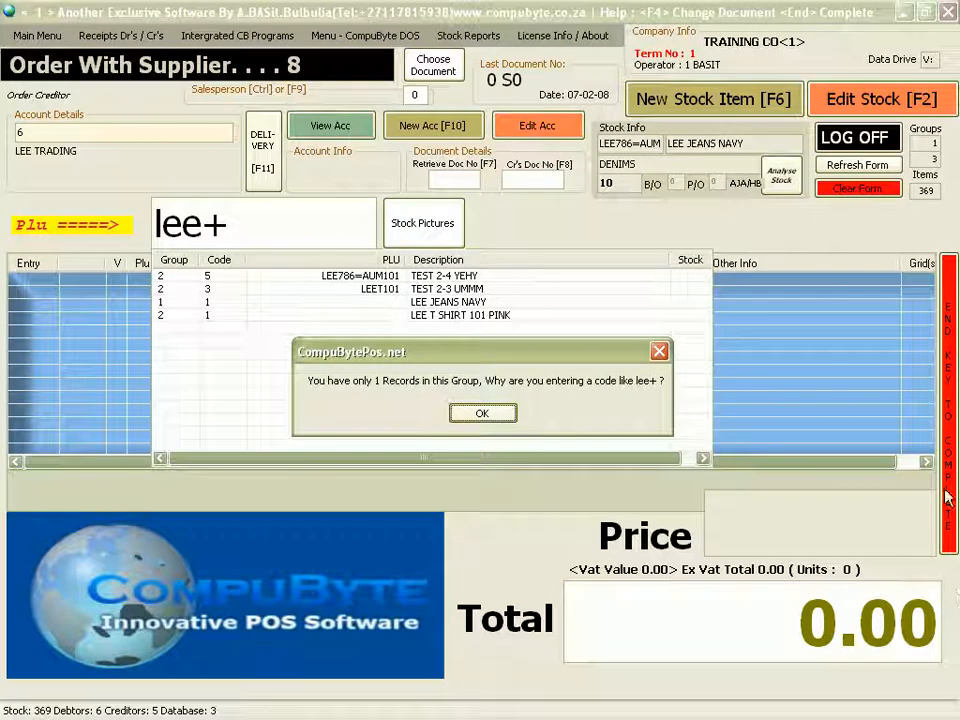
{"action": "left_click", "coordinate": [501, 416]}
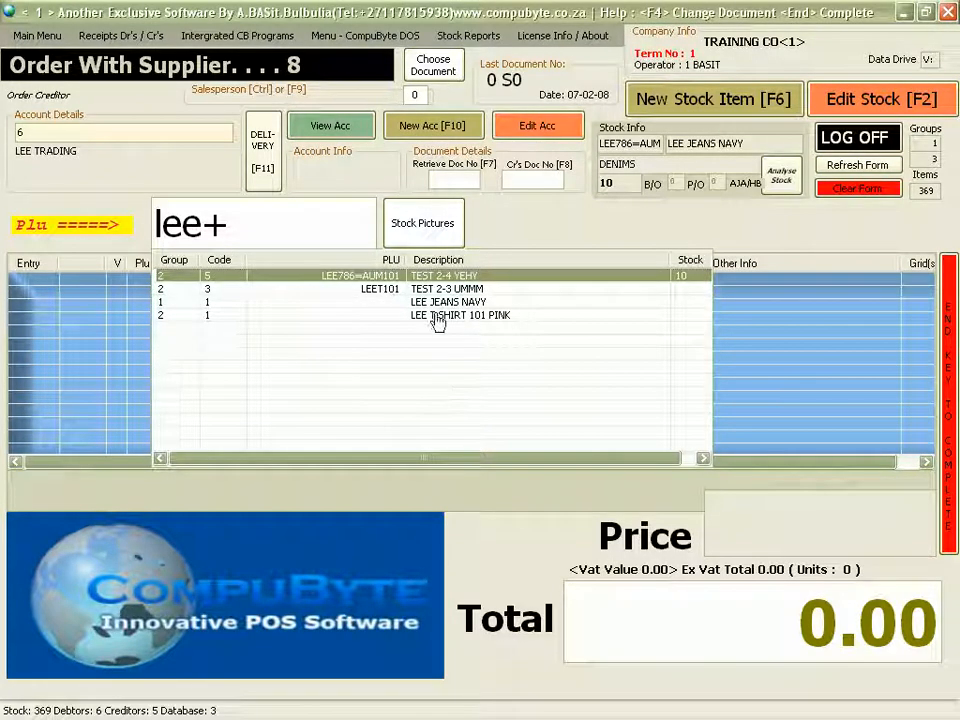
{"action": "left_click", "coordinate": [749, 482]}
{"action": "key", "text": "Return"}
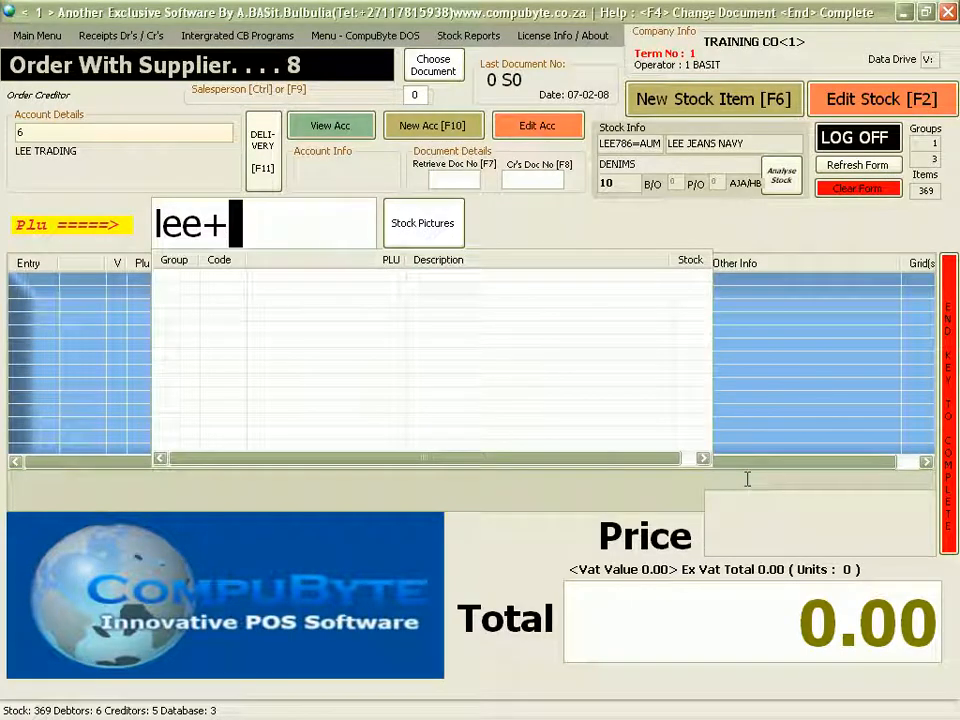
{"action": "key", "text": "Escape"}
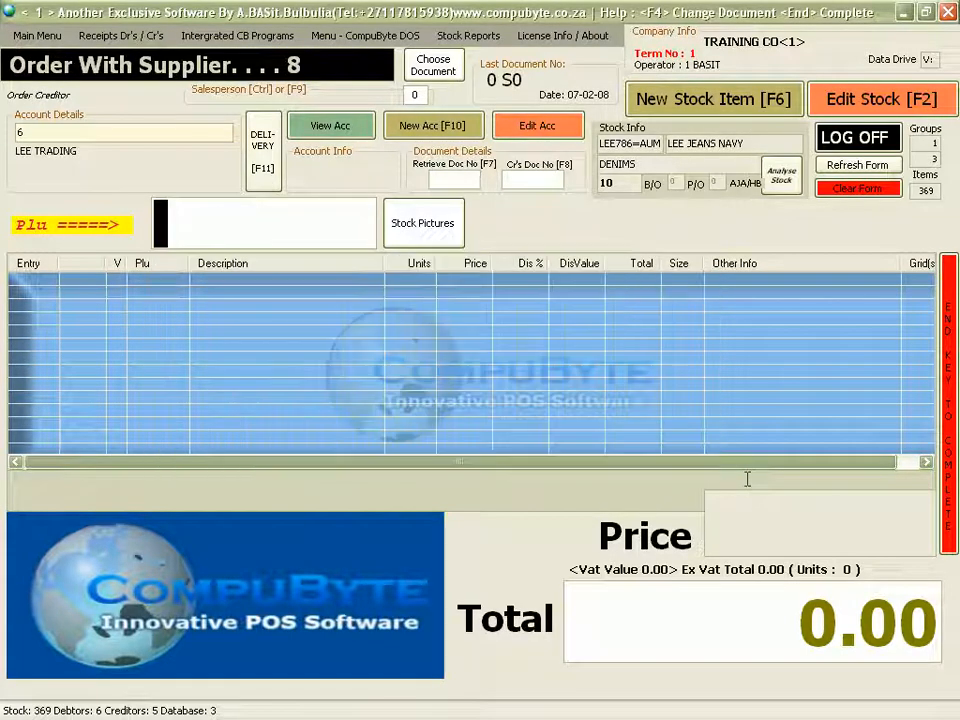
Find stock with "lee+" and add LEE JEANS NAVY, PLU 1-1, accepting the 101.82 cost and leaving the markup blank.
{"action": "type", "text": "lee+"}
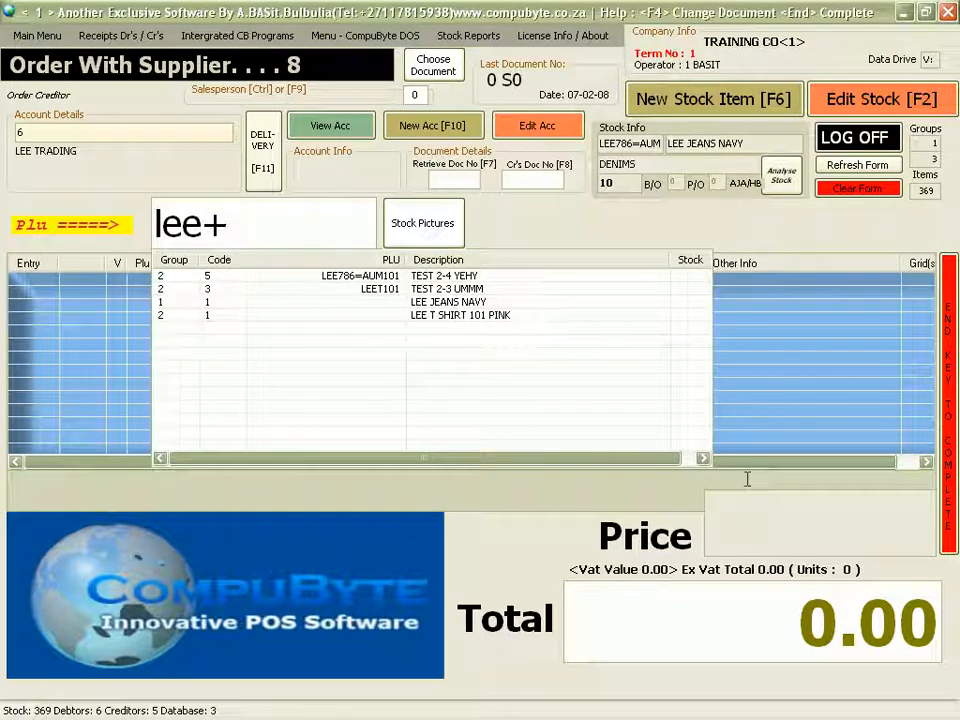
{"action": "left_click", "coordinate": [205, 303]}
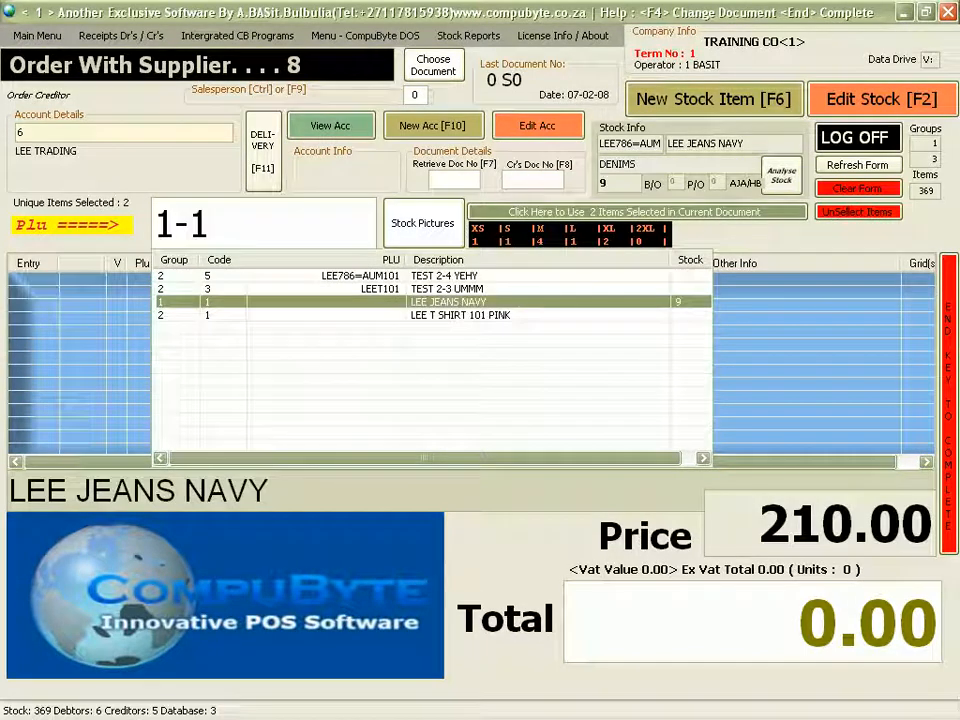
{"action": "key", "text": "Return"}
{"action": "key", "text": "Return"}
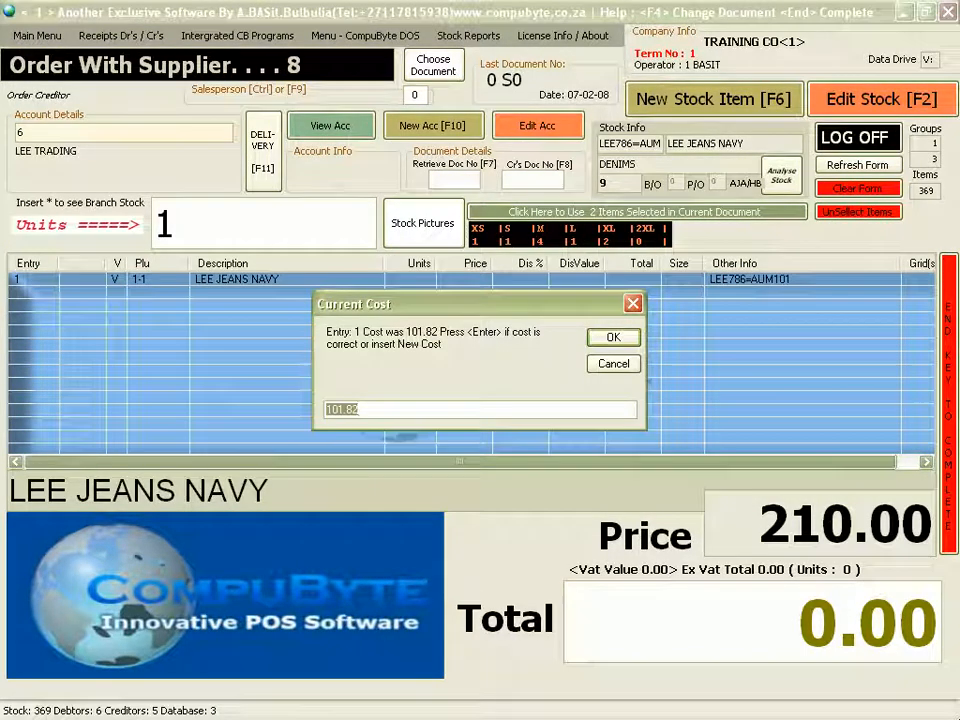
{"action": "key", "text": "Return"}
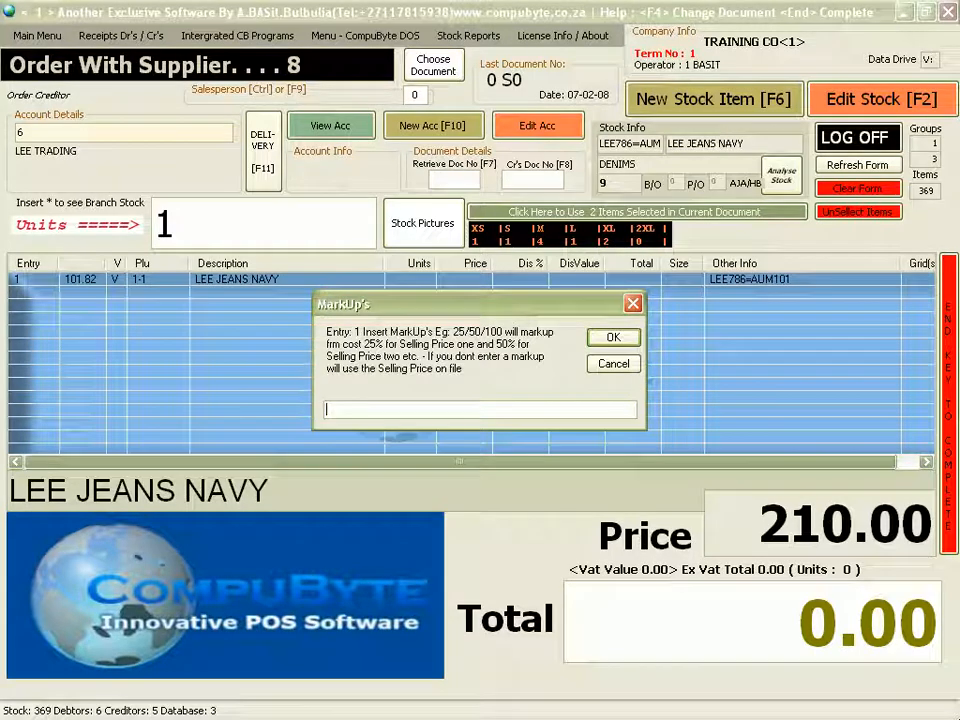
{"action": "key", "text": "Return"}
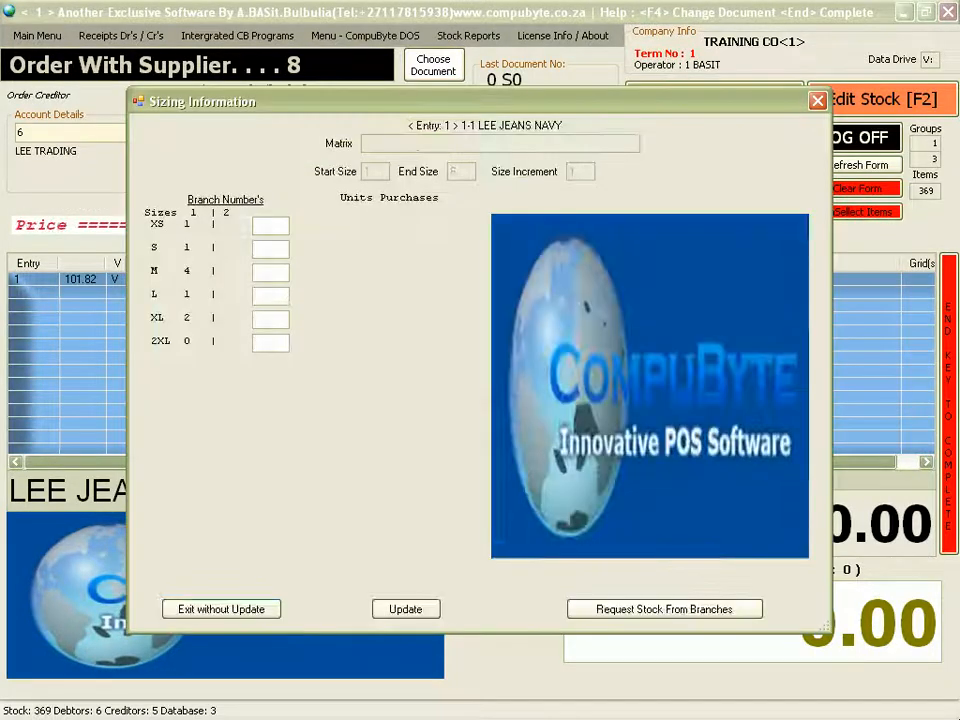
Order 1 XS, 1 S, 6 M, 4 L and 2 XL of the jeans, keeping the 210.00 price without a discount.
{"action": "type", "text": "1"}
{"action": "key", "text": "Return"}
{"action": "type", "text": "1"}
{"action": "key", "text": "Return"}
{"action": "type", "text": "6"}
{"action": "key", "text": "Return"}
{"action": "type", "text": "4"}
{"action": "key", "text": "Return"}
{"action": "type", "text": "2"}
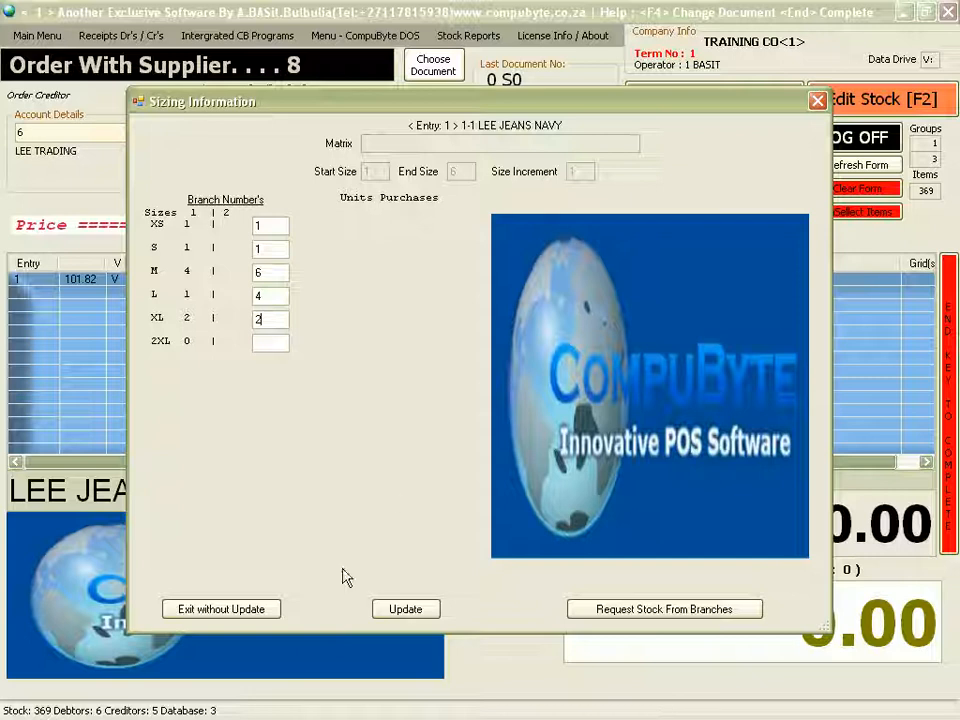
{"action": "left_click", "coordinate": [407, 611]}
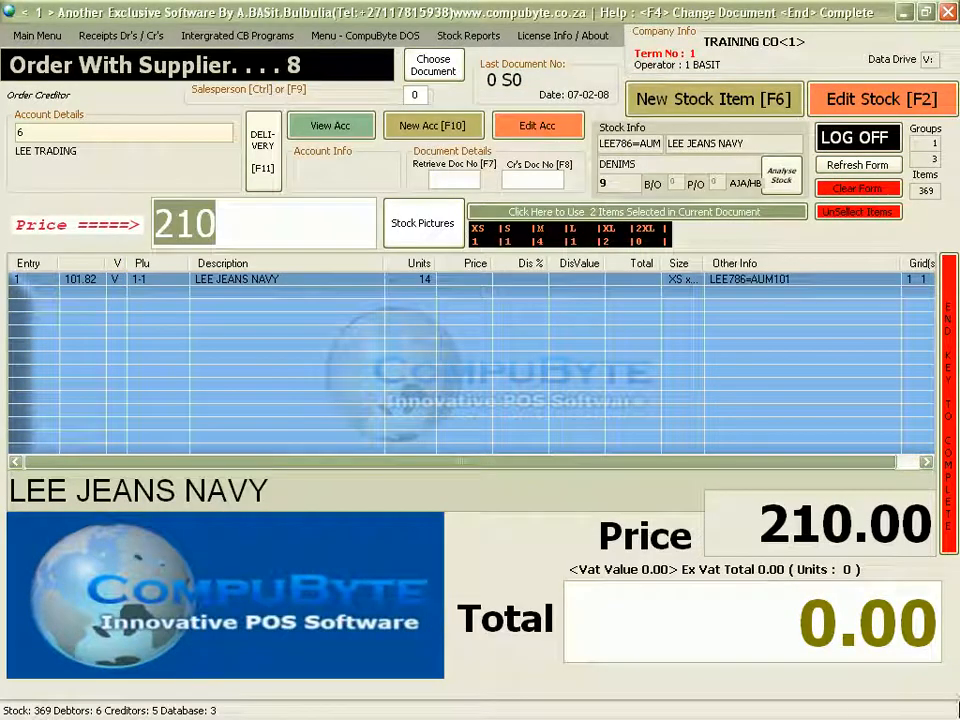
{"action": "key", "text": "Return"}
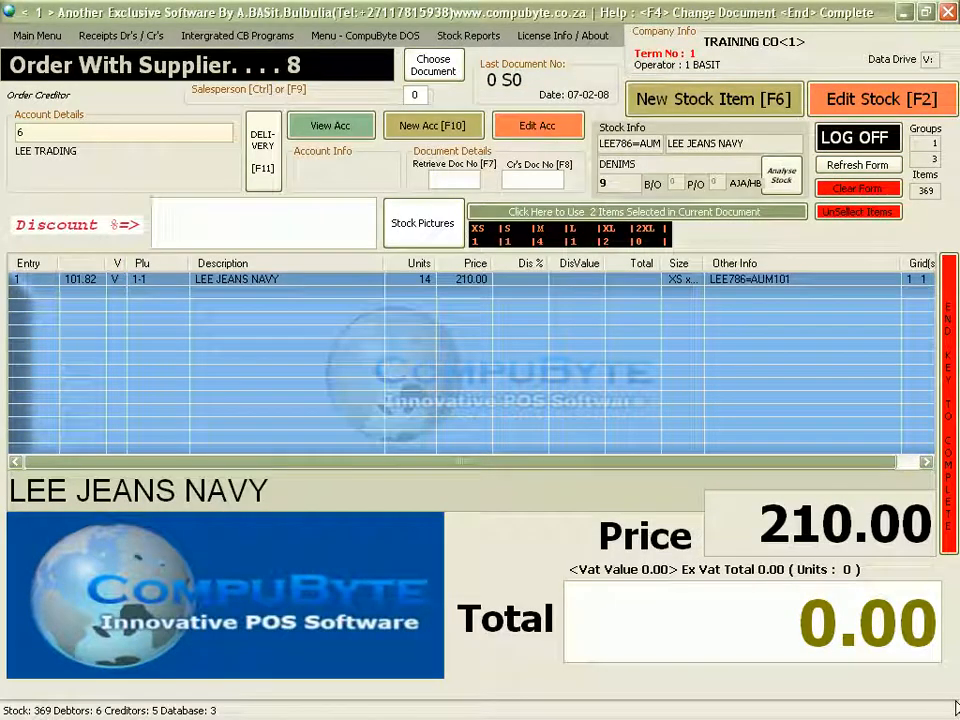
{"action": "key", "text": "Return"}
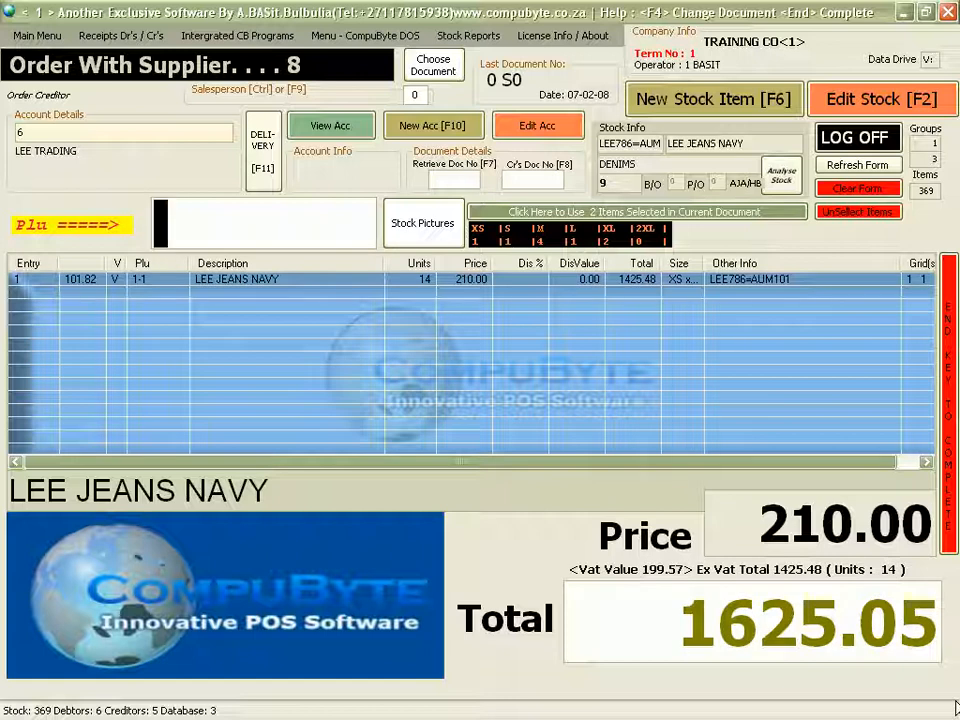
Complete the LEE TRADING supplier order with 0 document copies and no labels printed.
{"action": "key", "text": "End"}
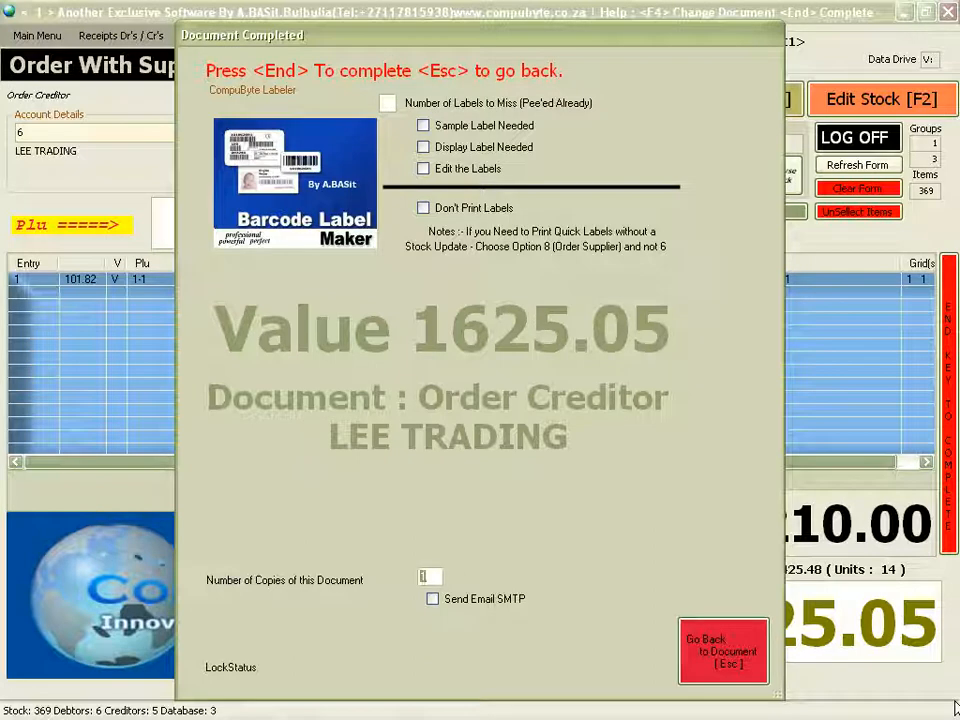
{"action": "type", "text": "0"}
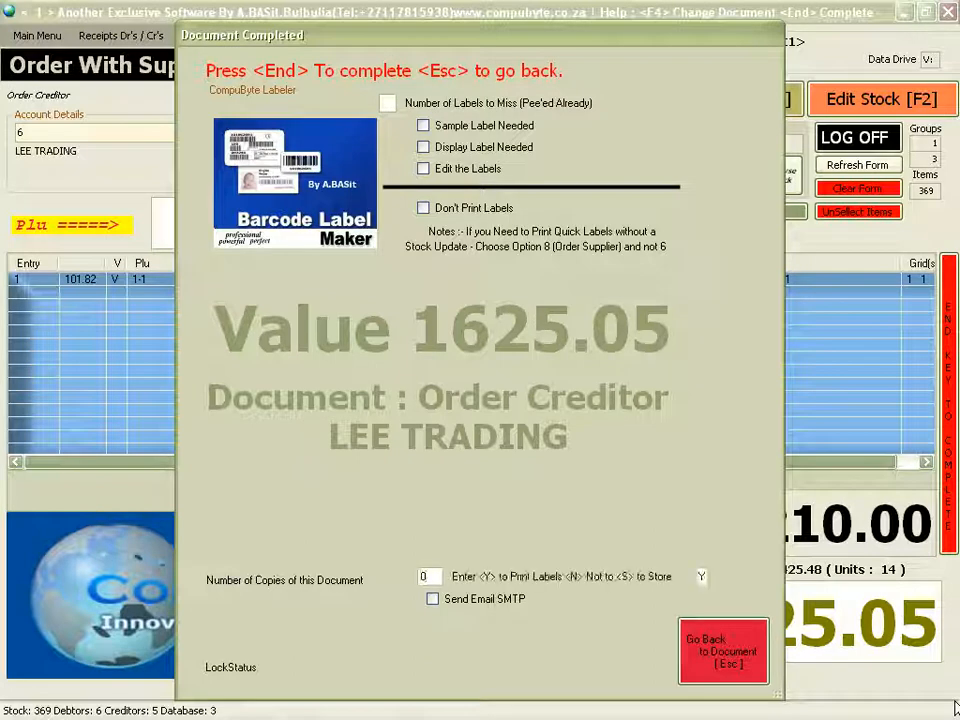
{"action": "key", "text": "Return"}
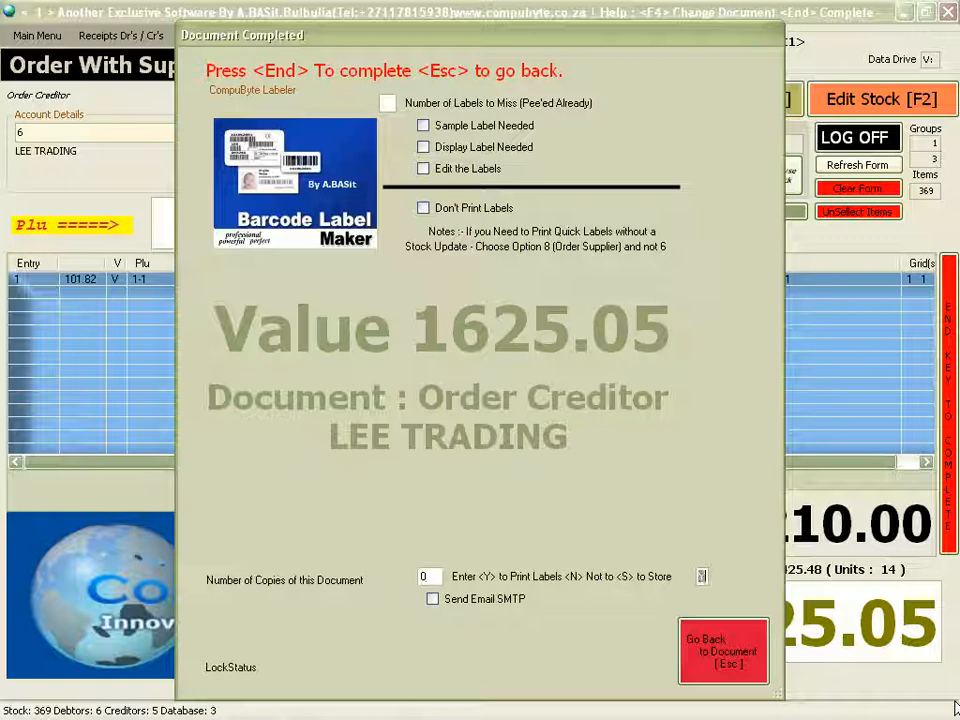
{"action": "type", "text": "n"}
{"action": "key", "text": "Return"}
{"action": "key", "text": "End"}
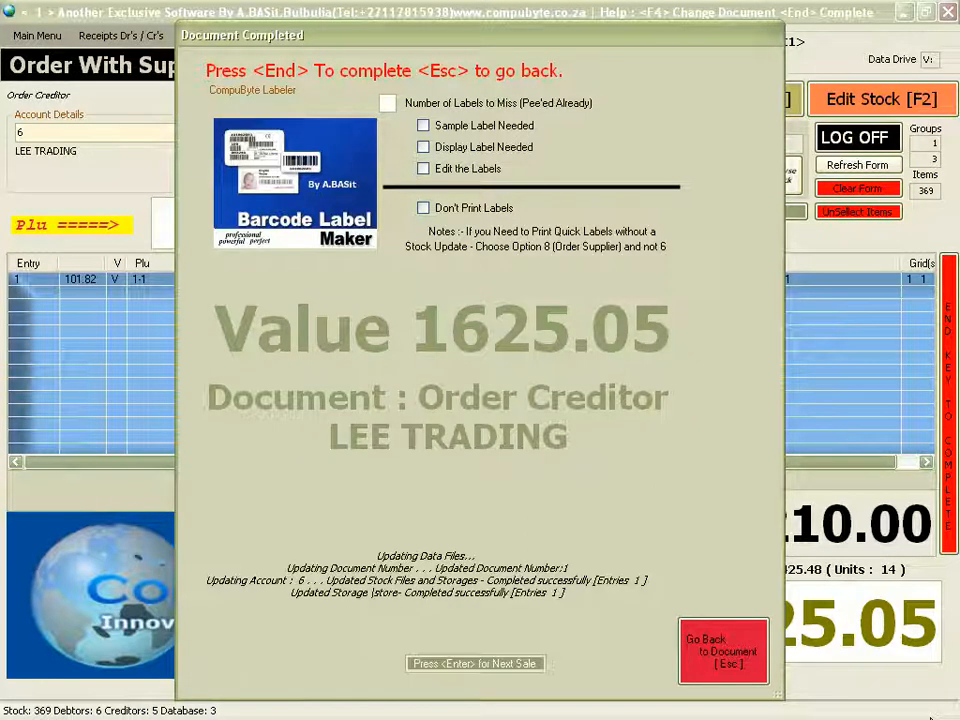
{"action": "key", "text": "Return"}
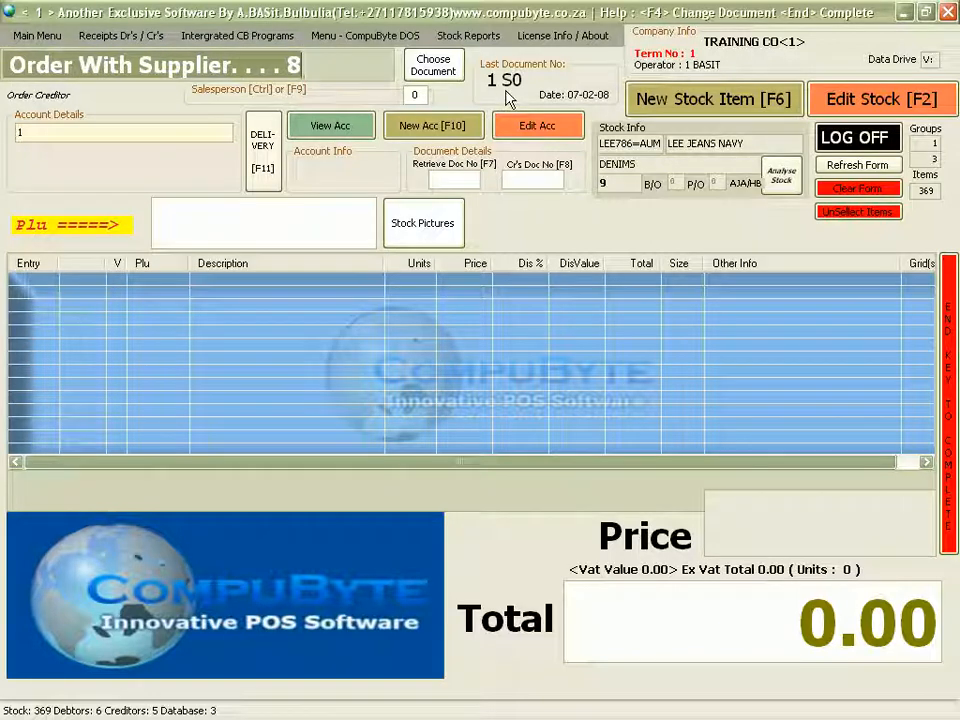
Retrieve the saved LEE TRADING supplier order by its document number to generate another document, entering the required password.
{"action": "left_click", "coordinate": [462, 182]}
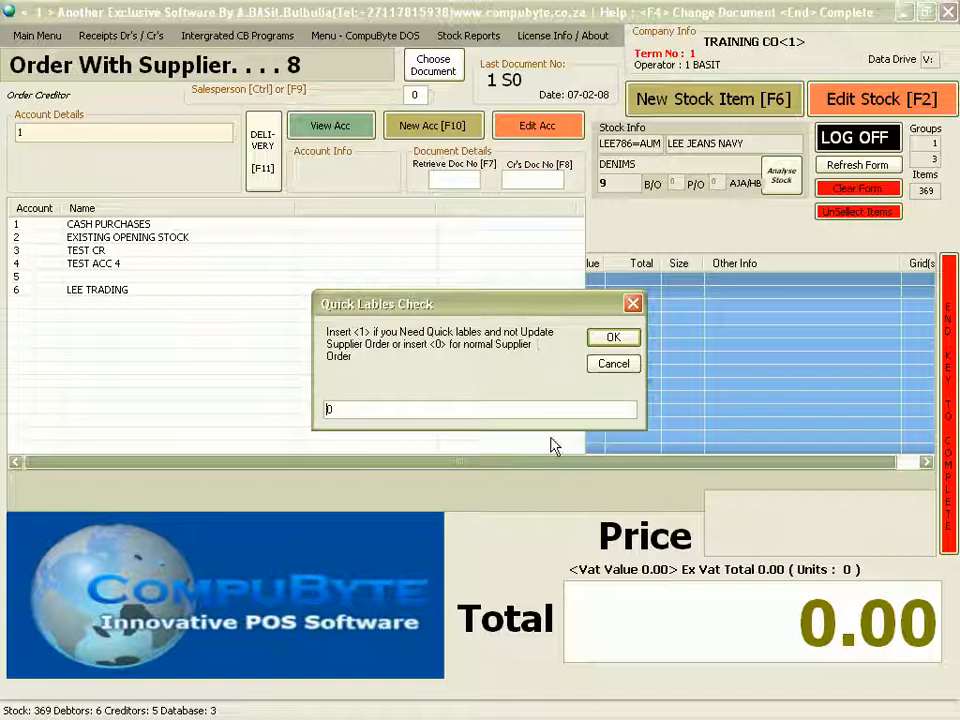
{"action": "left_click", "coordinate": [613, 364]}
{"action": "left_click", "coordinate": [446, 179]}
{"action": "type", "text": "1"}
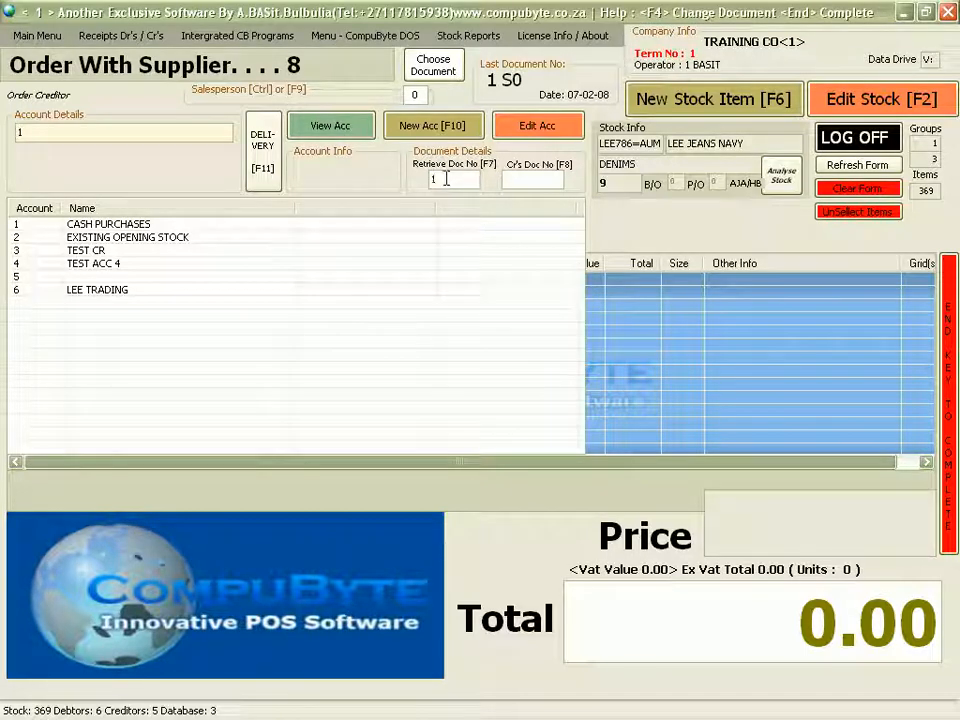
{"action": "key", "text": "Return"}
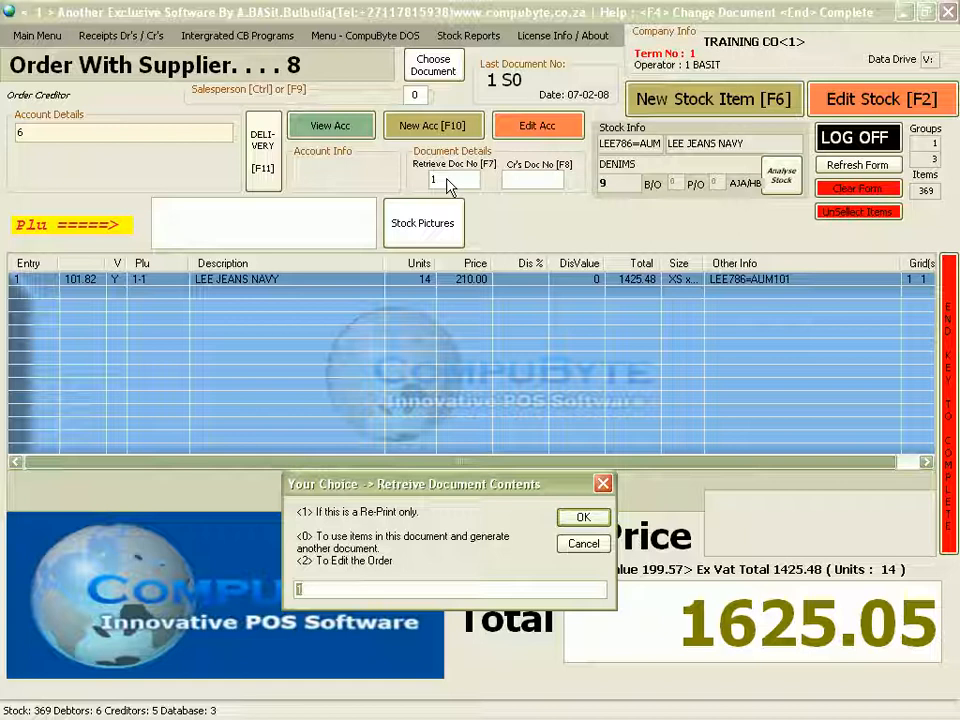
{"action": "type", "text": "1"}
{"action": "key", "text": "Return"}
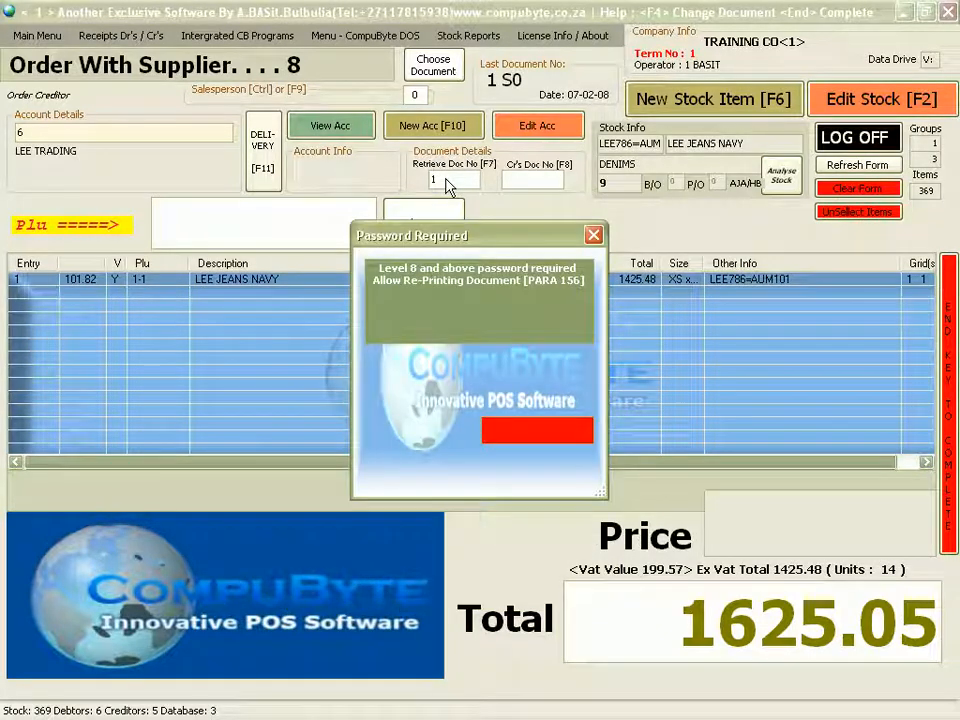
{"action": "type", "text": "****"}
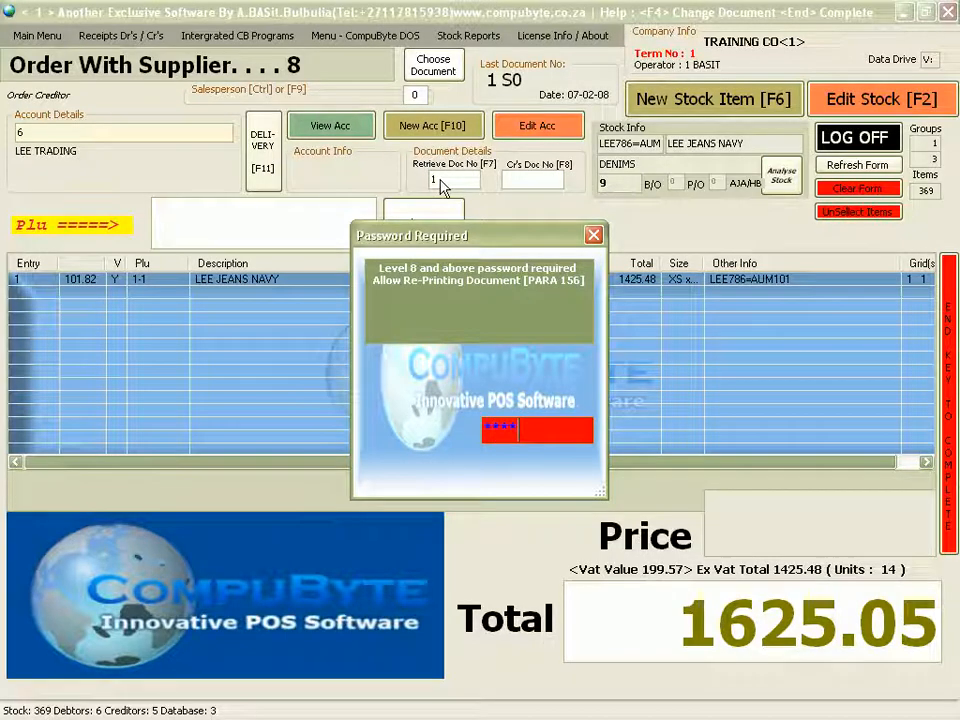
{"action": "key", "text": "Return"}
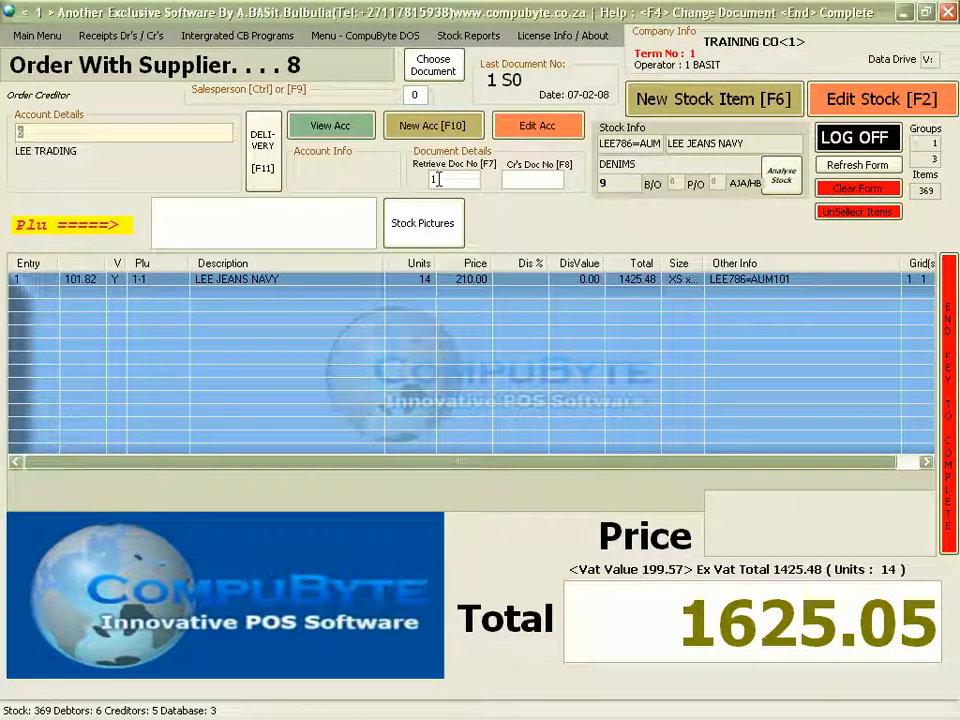
Change the retrieved supplier order to a Goods Receiving document and enter the supplier's document number.
{"action": "key", "text": "F4"}
{"action": "key", "text": "Down"}
{"action": "key", "text": "Return"}
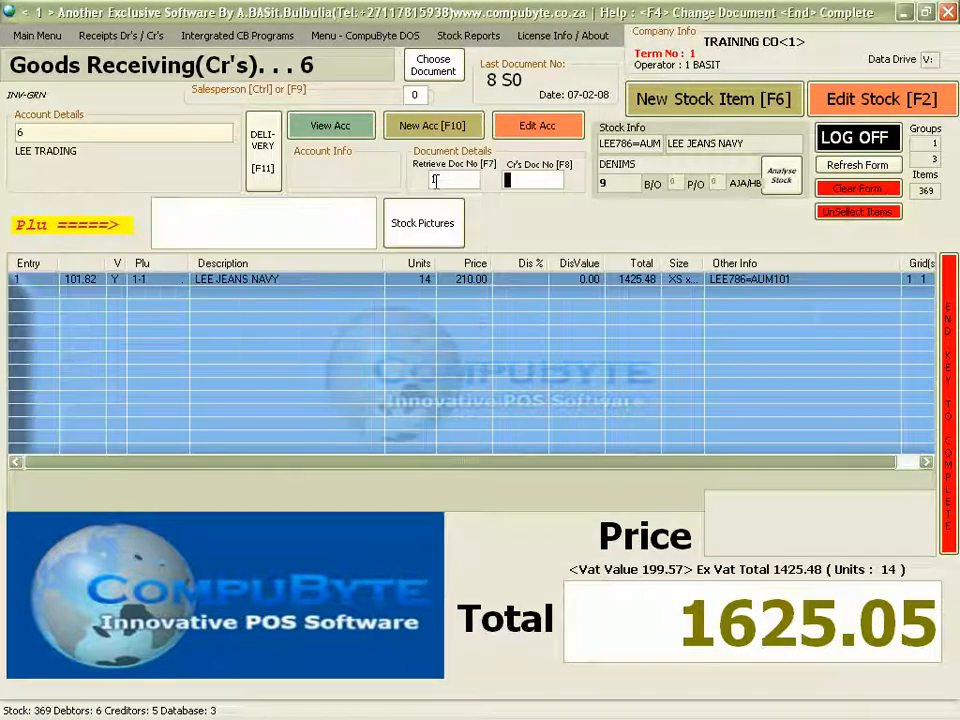
{"action": "type", "text": "456"}
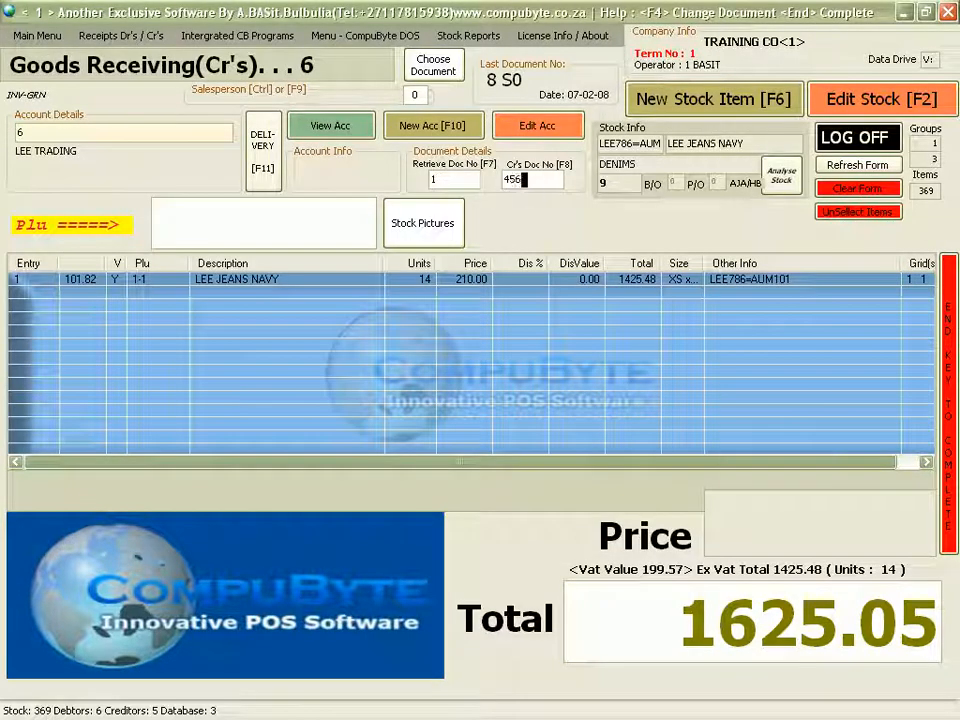
{"action": "type", "text": "7"}
{"action": "key", "text": "Return"}
Complete the goods receiving document with the date 07-02-08, 0 copies and no labels printed.
{"action": "key", "text": "End"}
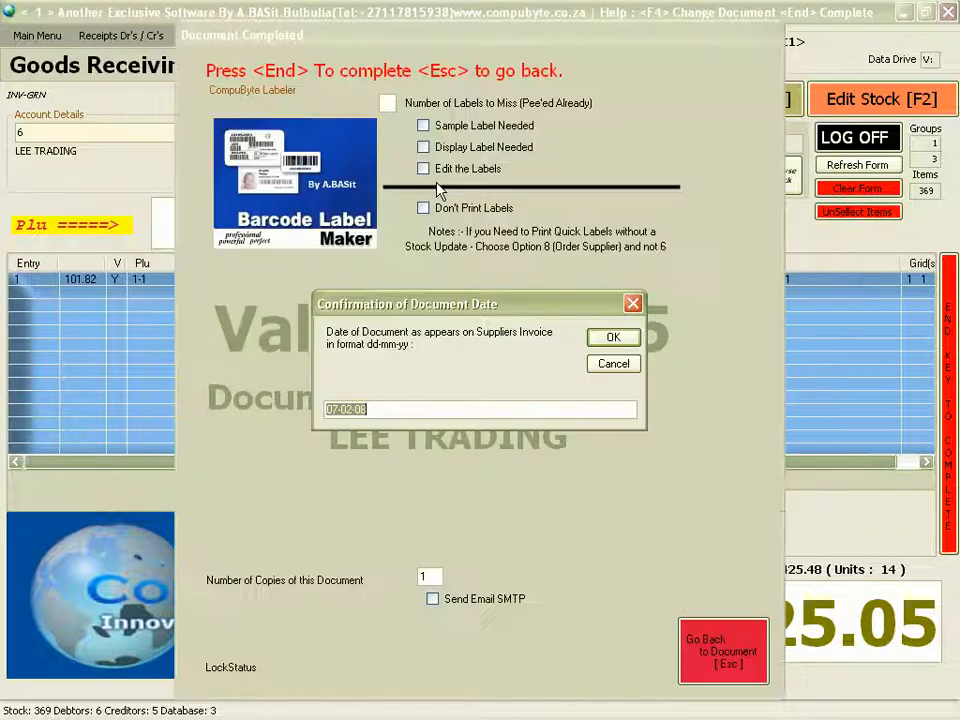
{"action": "key", "text": "Return"}
{"action": "key", "text": "Return"}
{"action": "key", "text": "Return"}
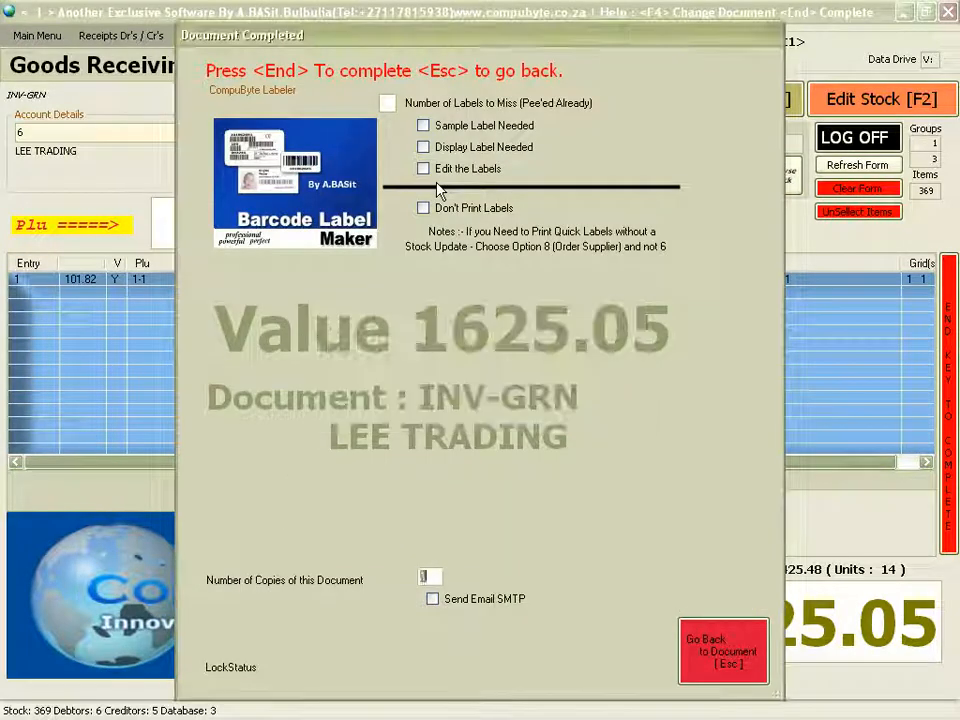
{"action": "type", "text": "0"}
{"action": "key", "text": "Return"}
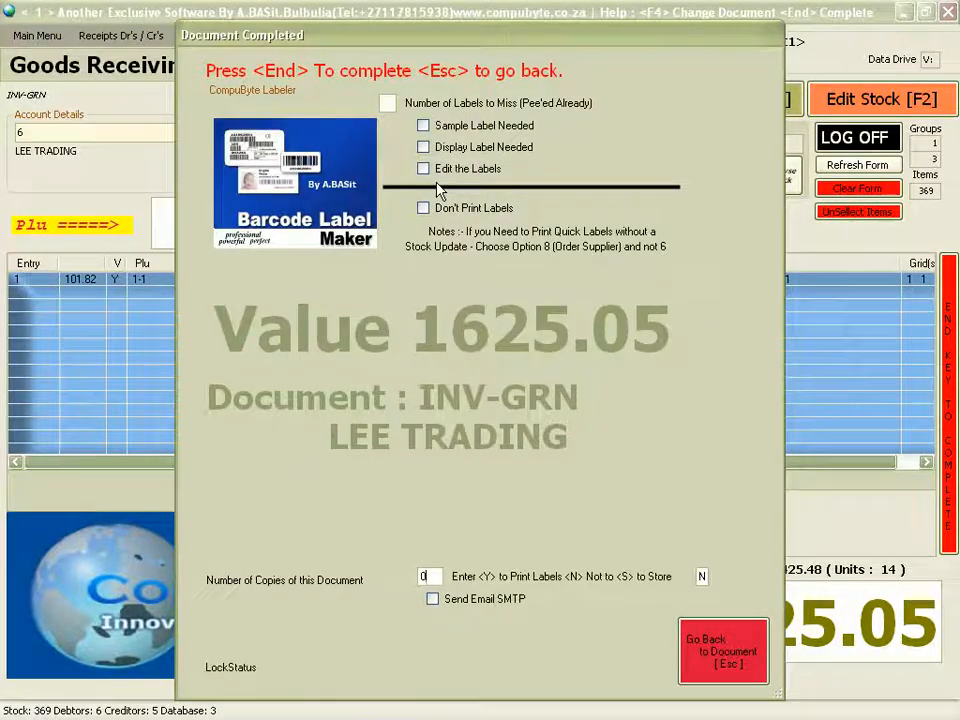
{"action": "key", "text": "Return"}
{"action": "key", "text": "Return"}
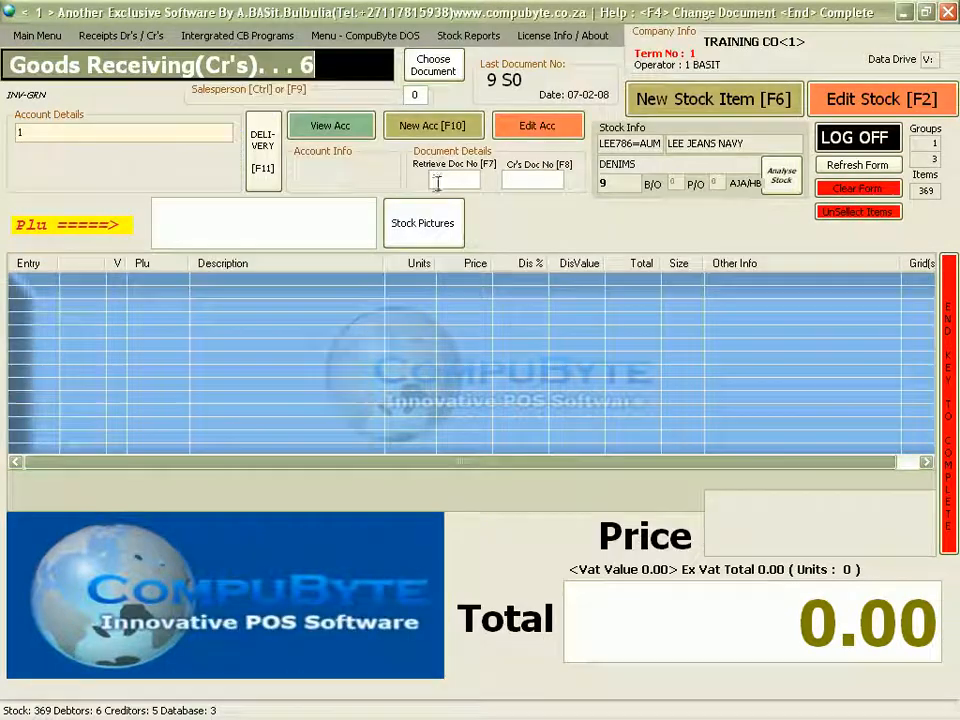